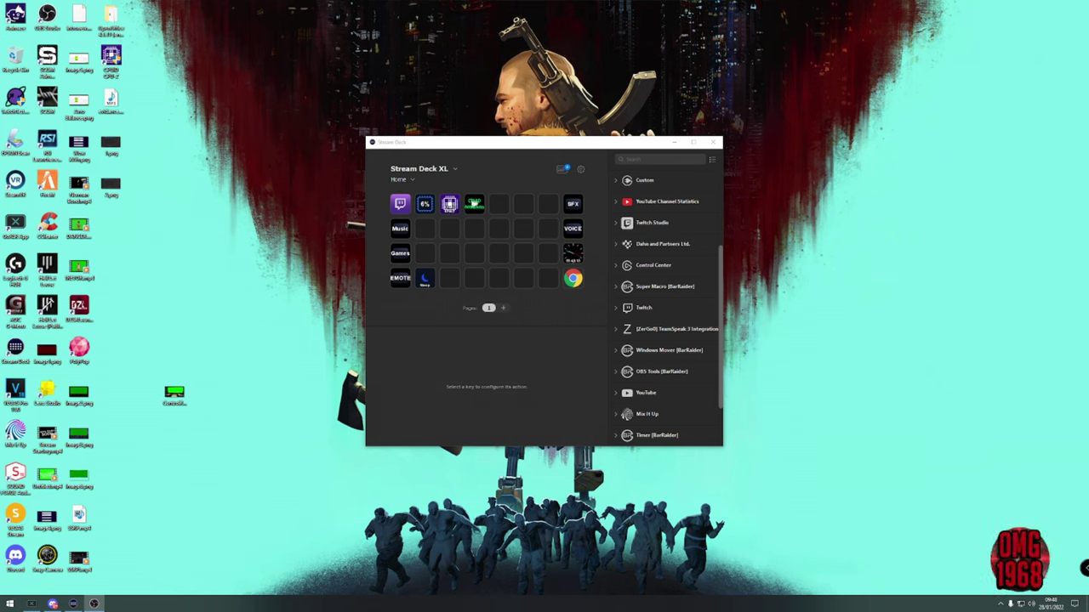
# - Open the EMOTE folder, glance at Sit Chair's multi-action, and scroll to page 3
pyautogui.doubleClick(398, 279)
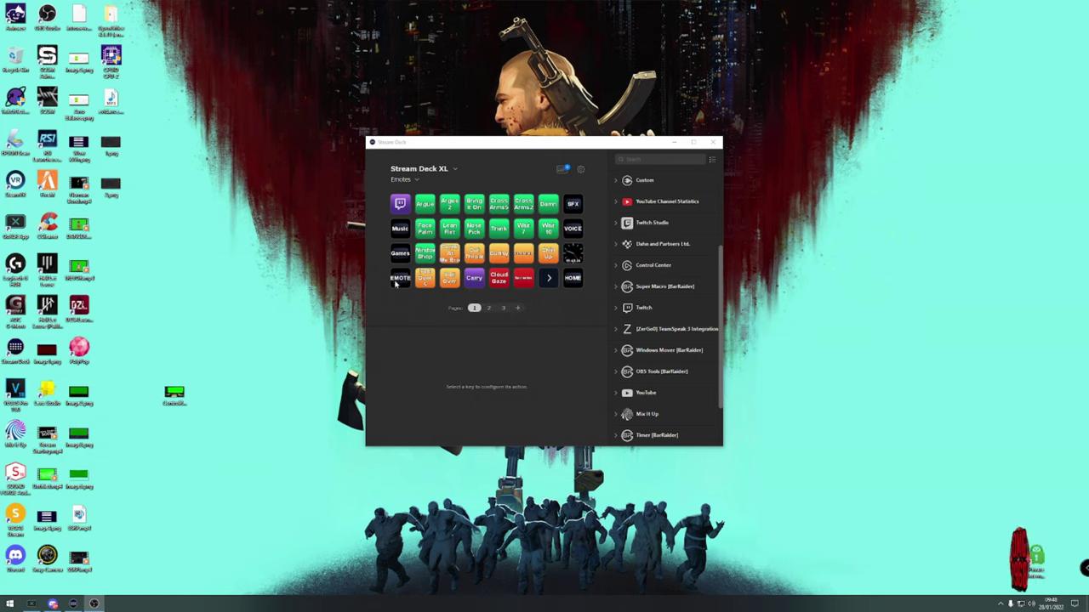
pyautogui.scroll(-1, 396, 285)
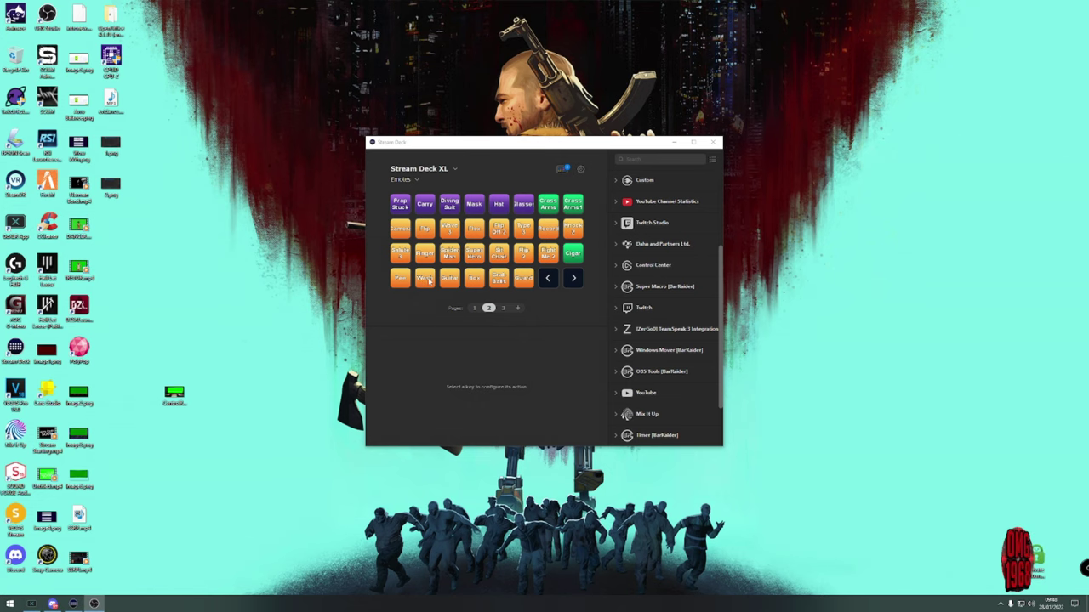
pyautogui.click(499, 254)
pyautogui.click(500, 253)
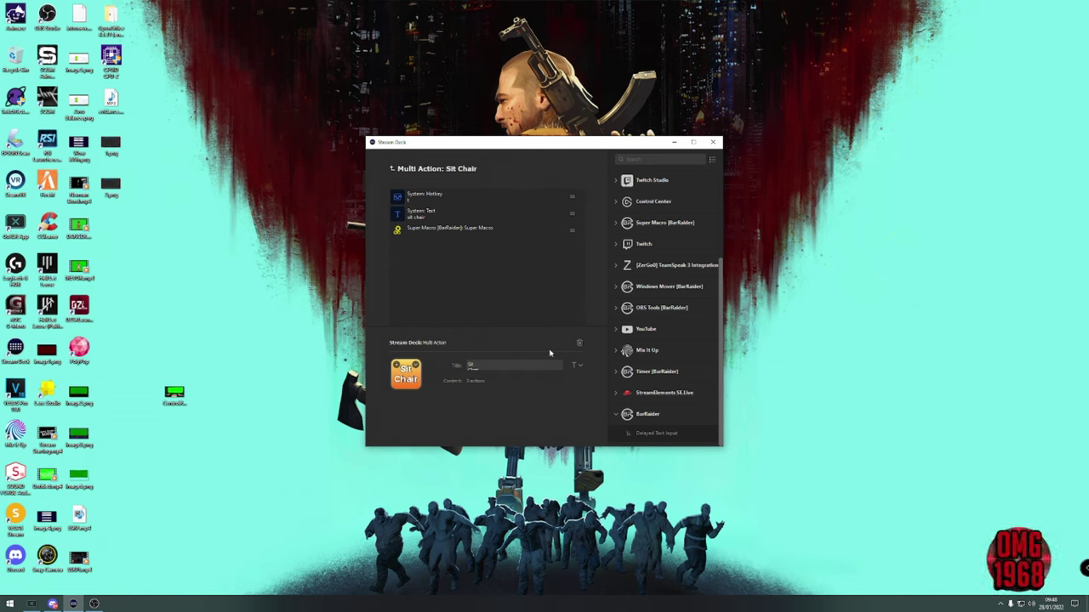
pyautogui.click(393, 168)
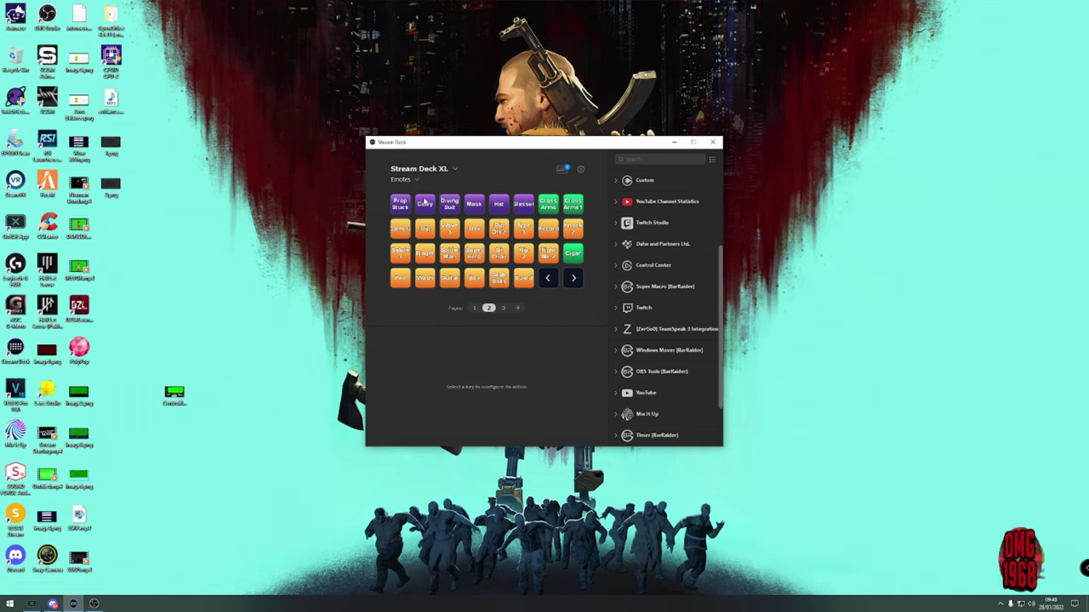
pyautogui.scroll(-1, 439, 218)
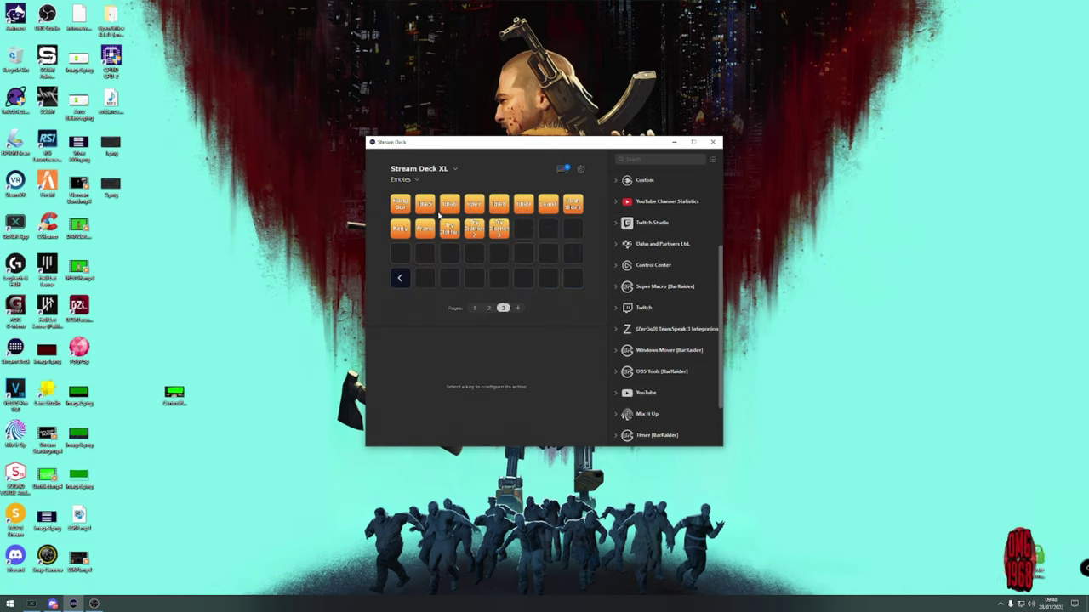
# - Copy the Try Clothes 3 key and paste it into the empty slot beside it
pyautogui.rightClick(499, 228)
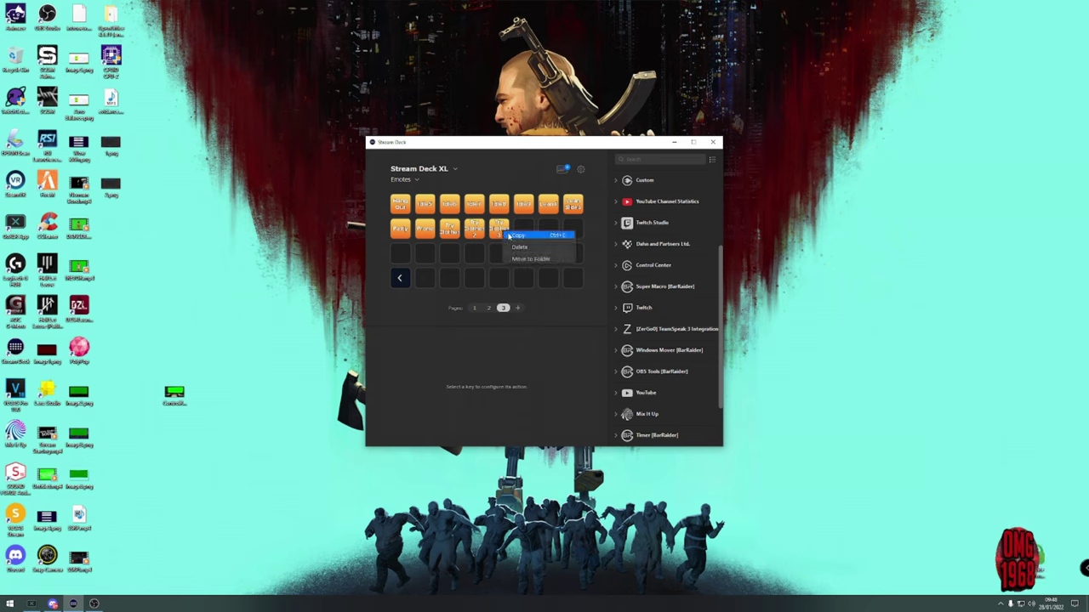
pyautogui.click(515, 235)
pyautogui.click(522, 229)
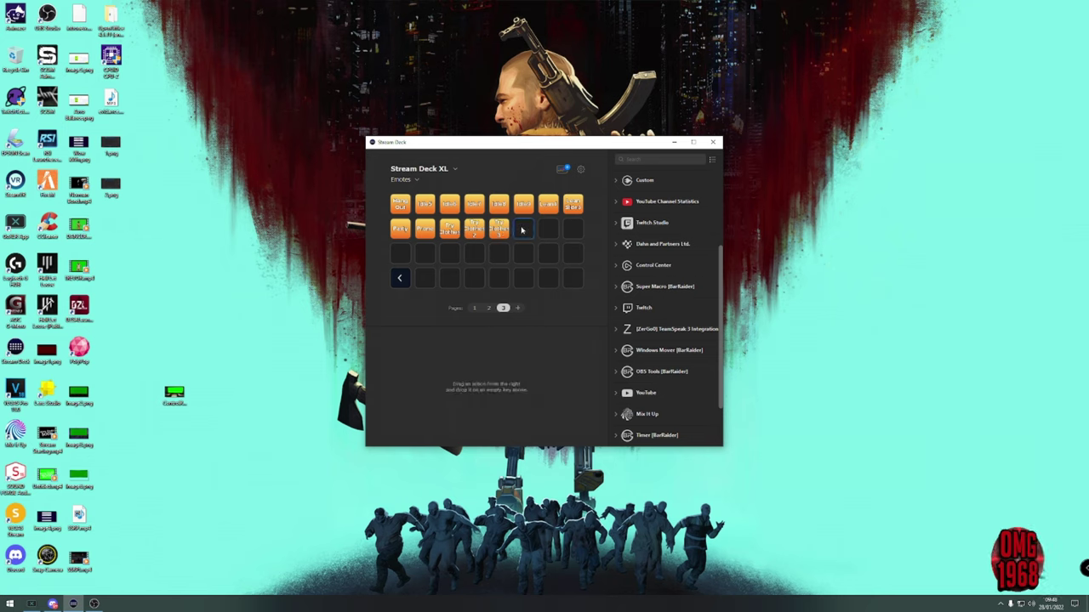
pyautogui.rightClick(522, 230)
pyautogui.click(534, 233)
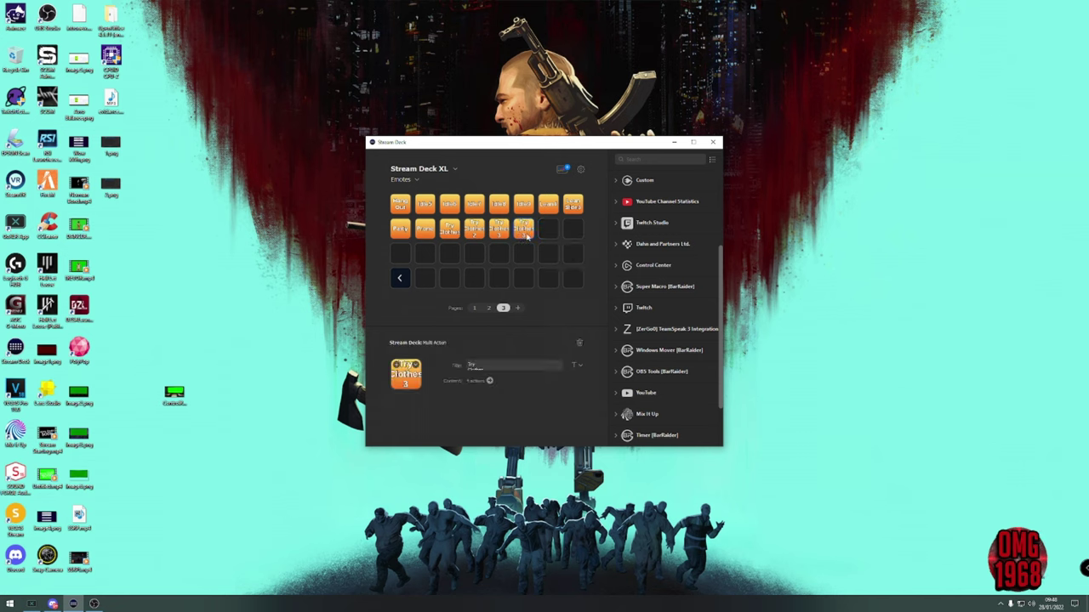
# - Delete the pasted key's Delayed Text Input and Super Macro steps, keeping System Hotkey and System Text
pyautogui.click(490, 382)
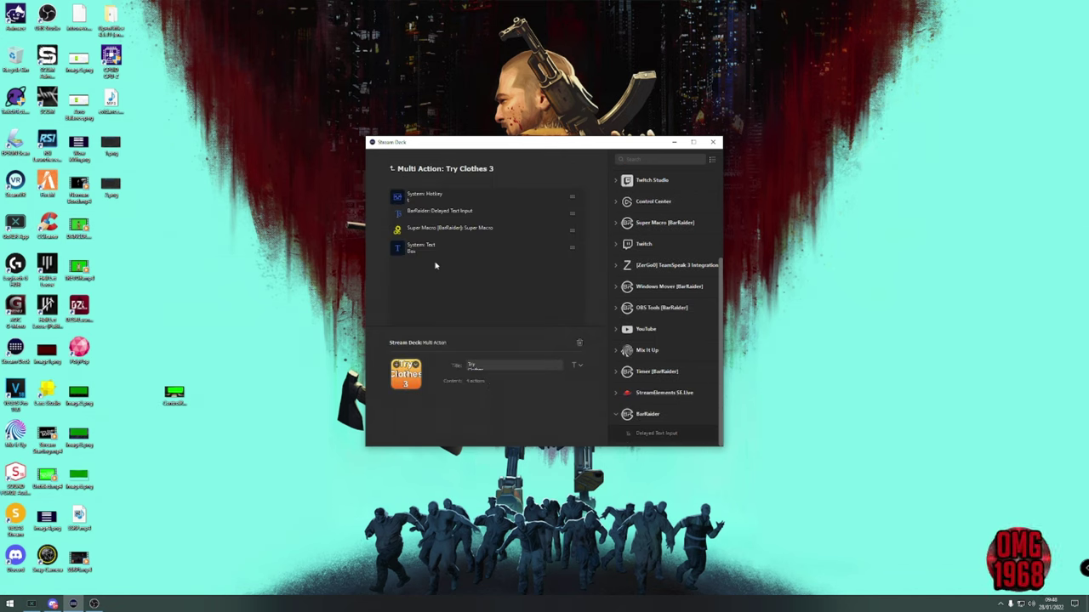
pyautogui.click(421, 214)
pyautogui.click(403, 202)
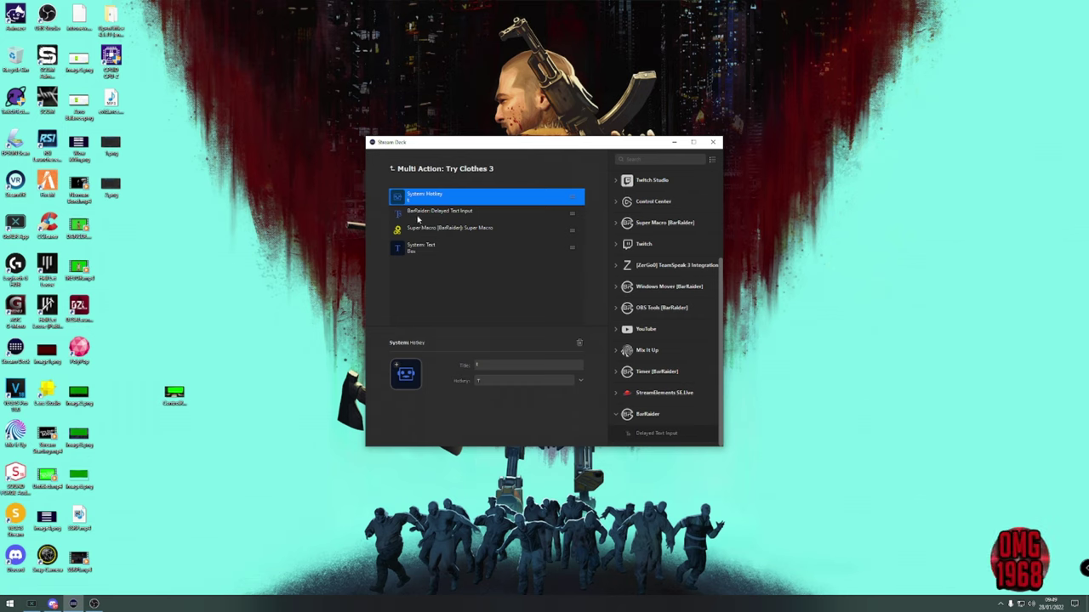
pyautogui.click(418, 218)
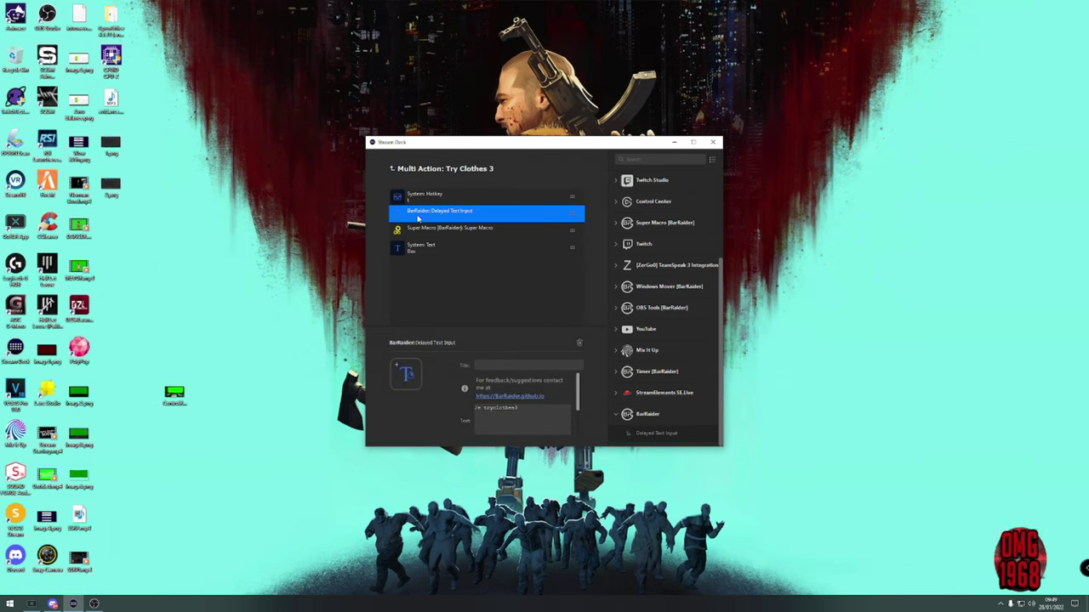
pyautogui.press('Delete')
pyautogui.click(418, 219)
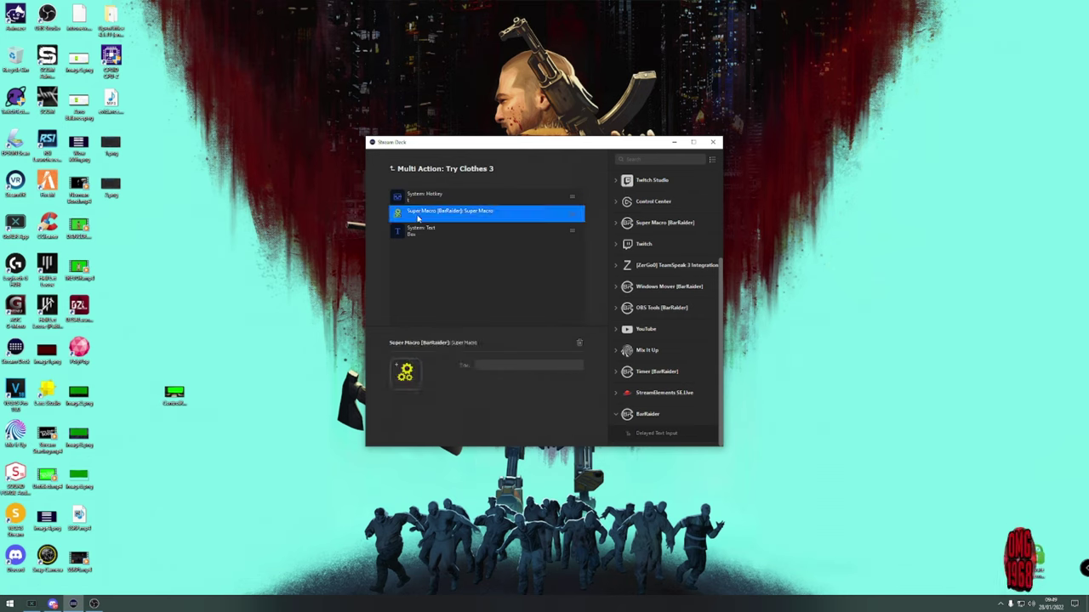
pyautogui.press('Delete')
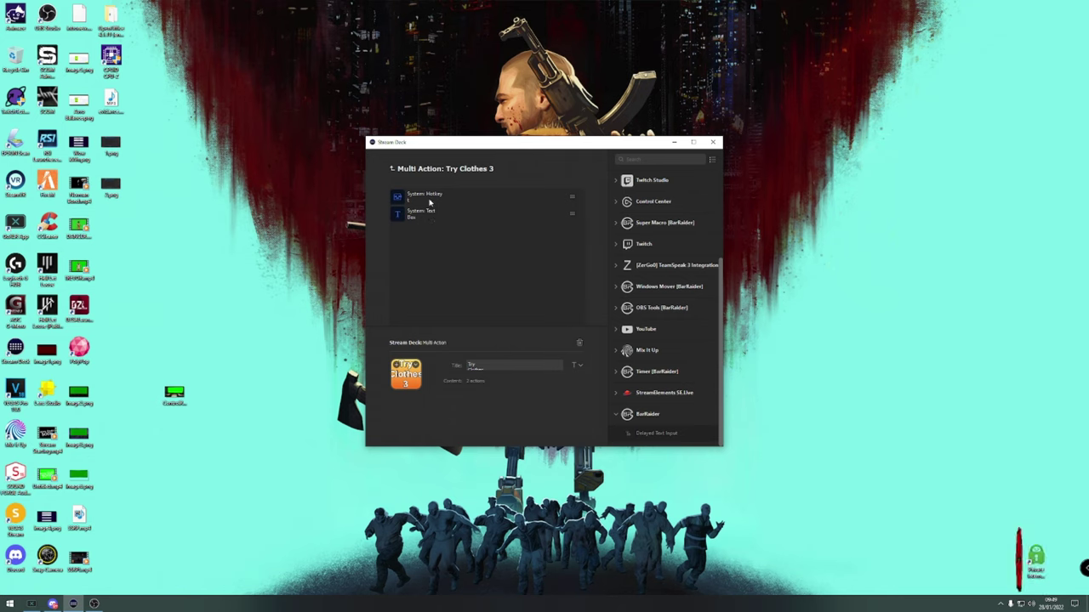
pyautogui.click(429, 201)
pyautogui.click(427, 218)
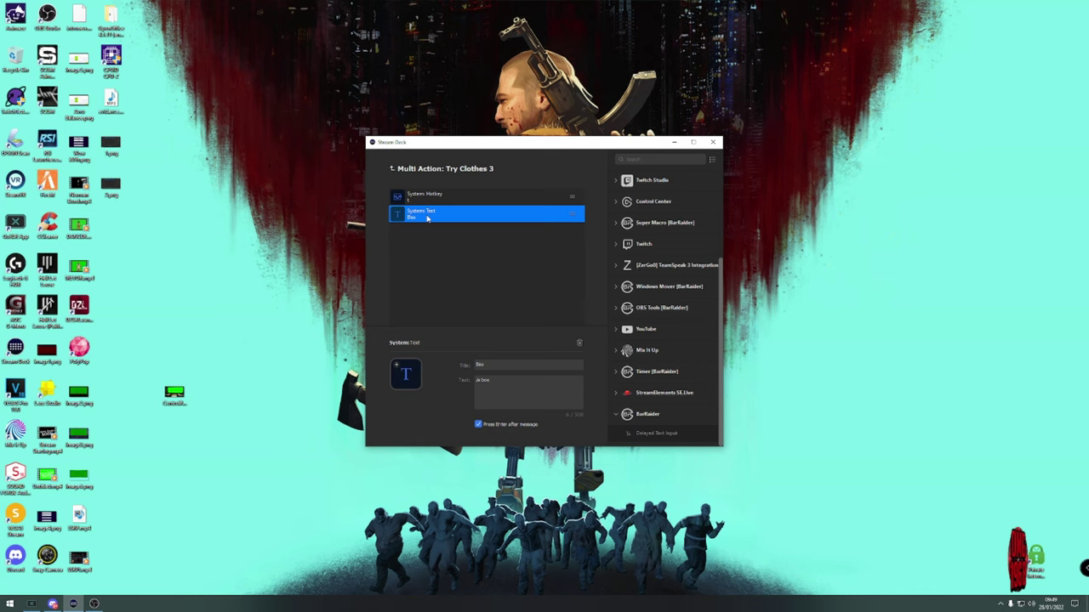
pyautogui.click(401, 180)
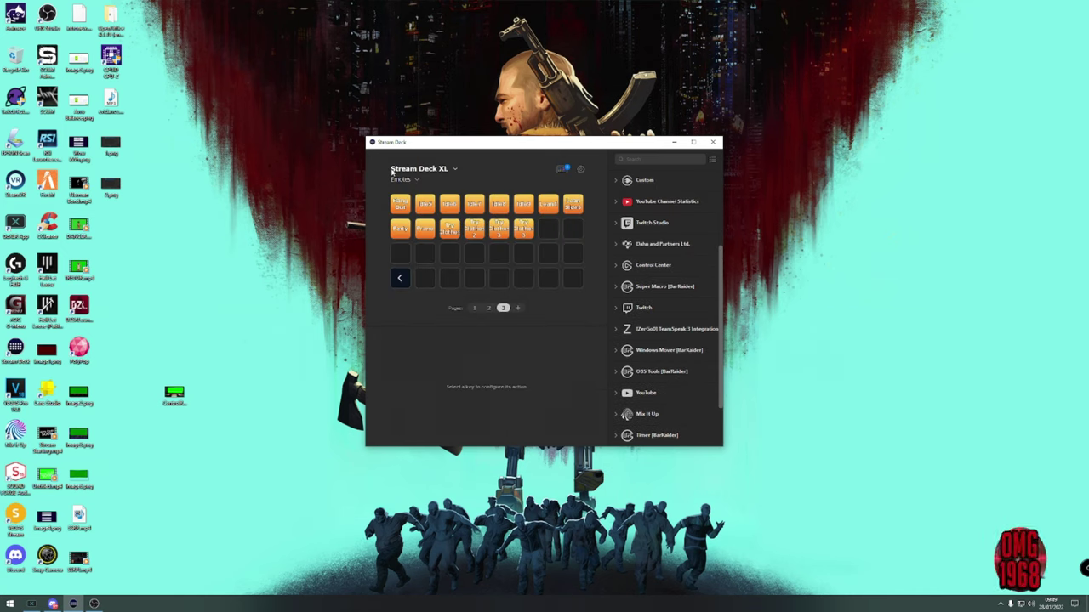
# - Maximize the Stream Deck window to fill the screen
pyautogui.click(565, 169)
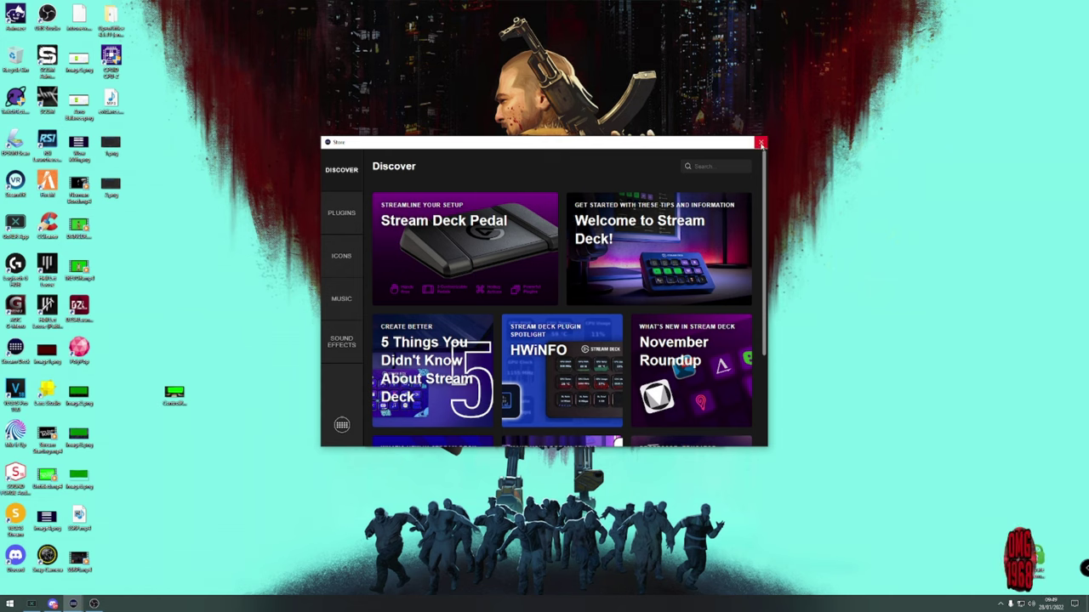
pyautogui.click(761, 142)
pyautogui.click(693, 143)
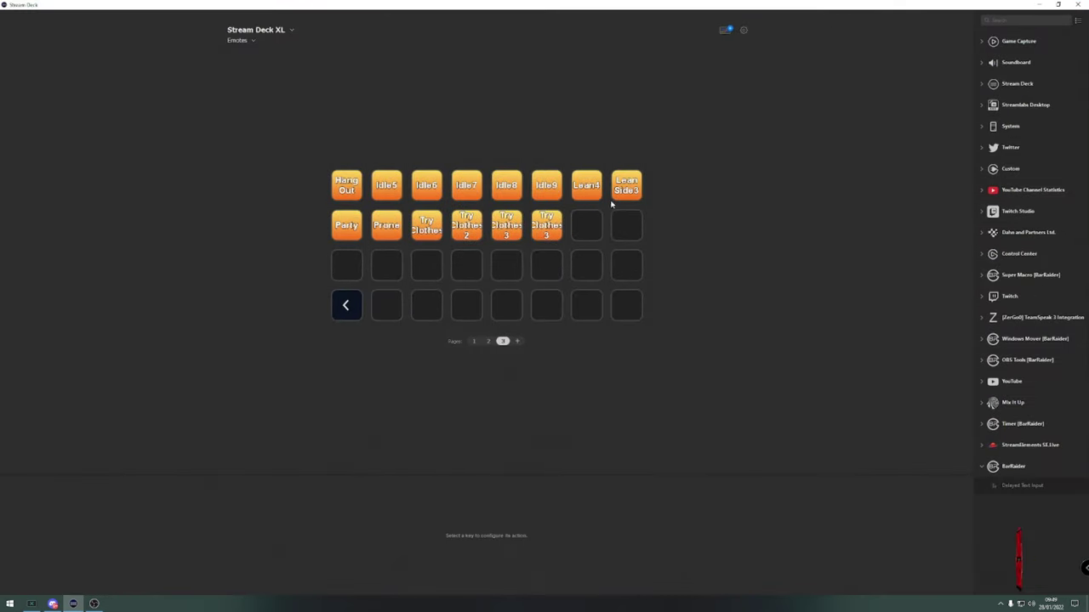
# - Search the store's Plugins for 'macr' to confirm both BarRaider plugins are installed, then close it
pyautogui.click(725, 29)
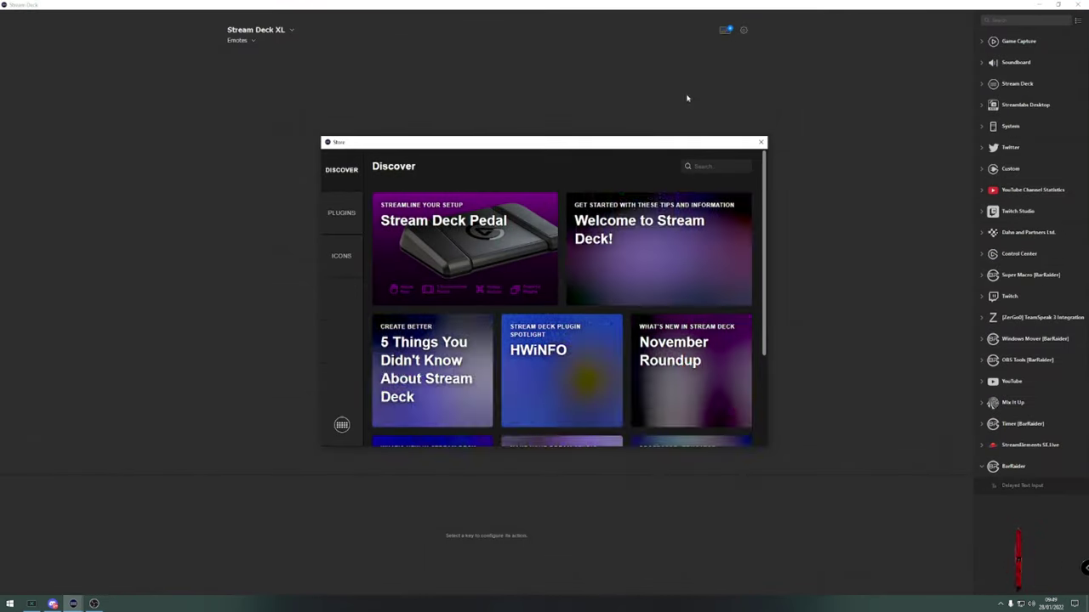
pyautogui.click(344, 216)
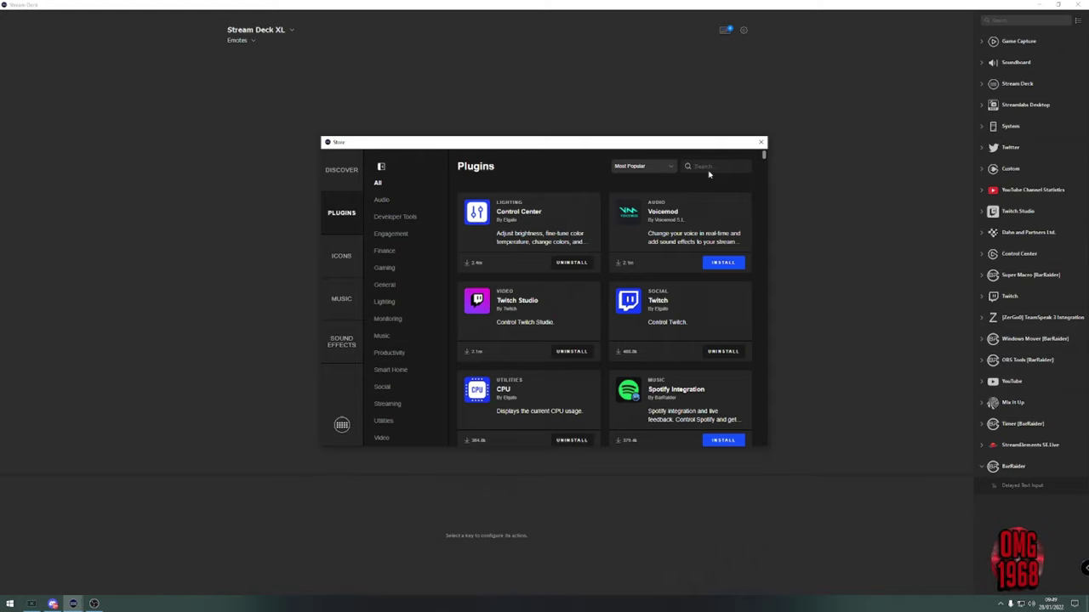
pyautogui.write('marcro')
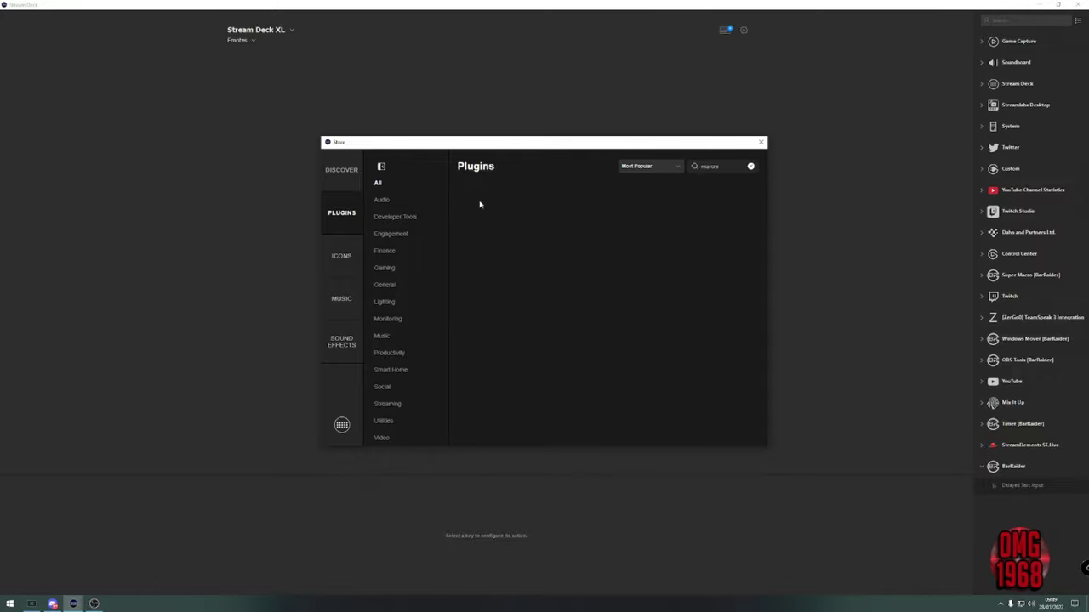
pyautogui.click(340, 184)
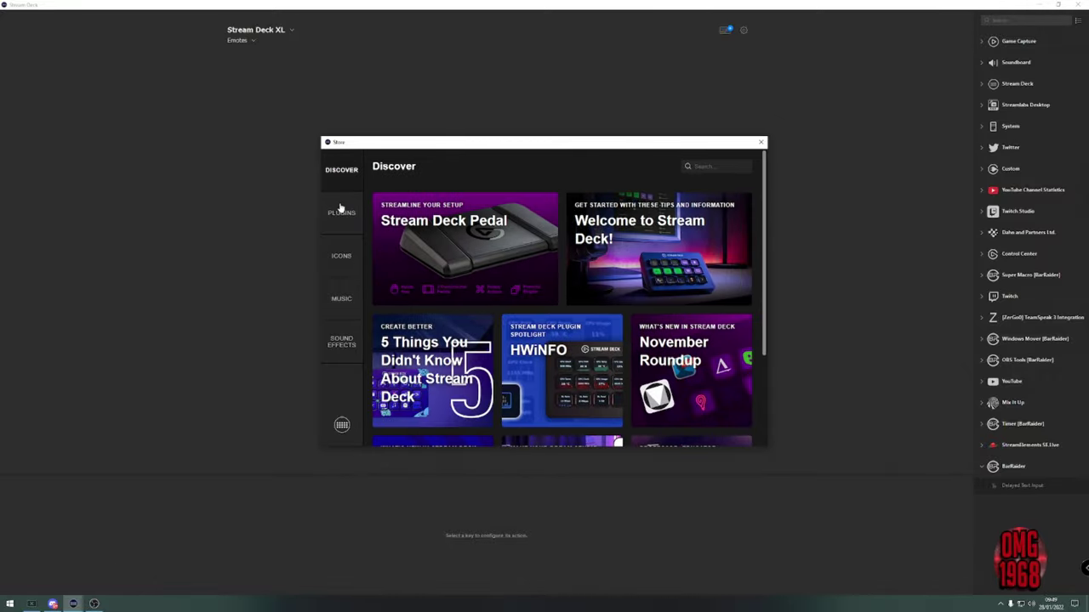
pyautogui.click(340, 207)
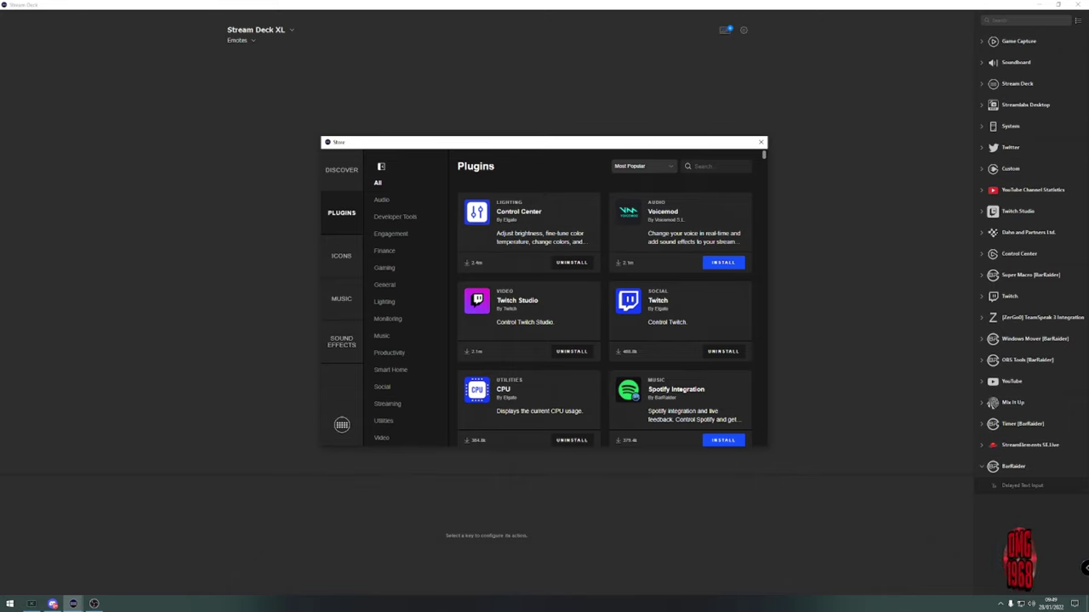
pyautogui.write('ma')
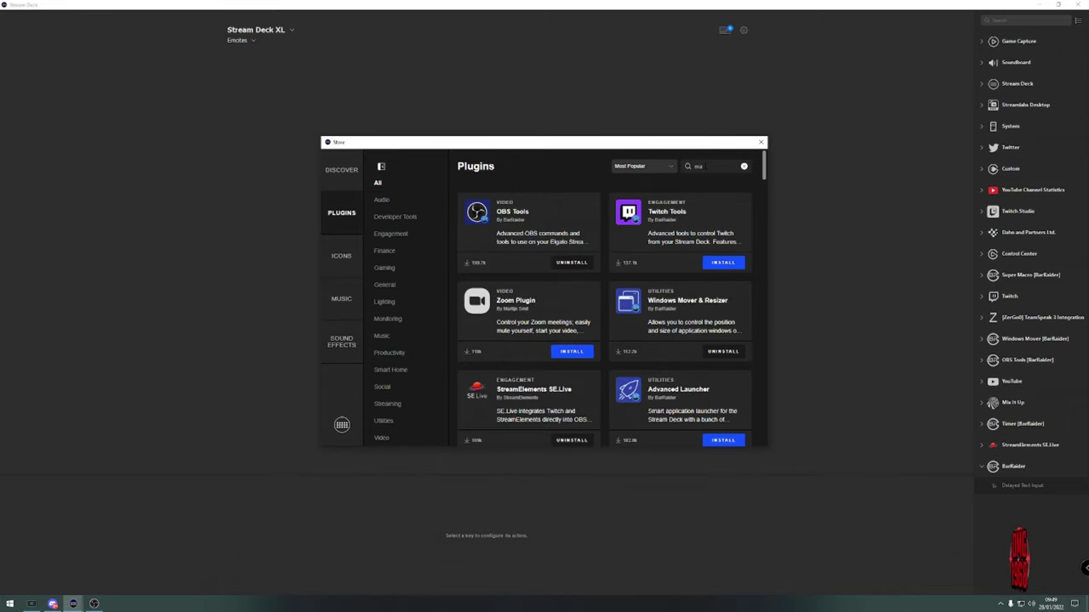
pyautogui.write('cro')
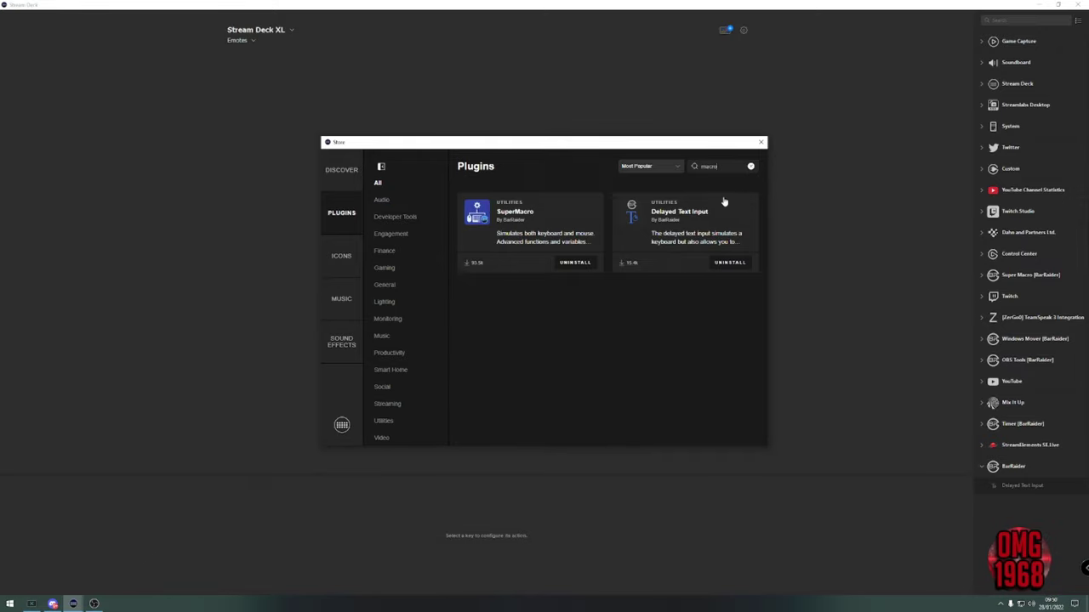
pyautogui.click(762, 142)
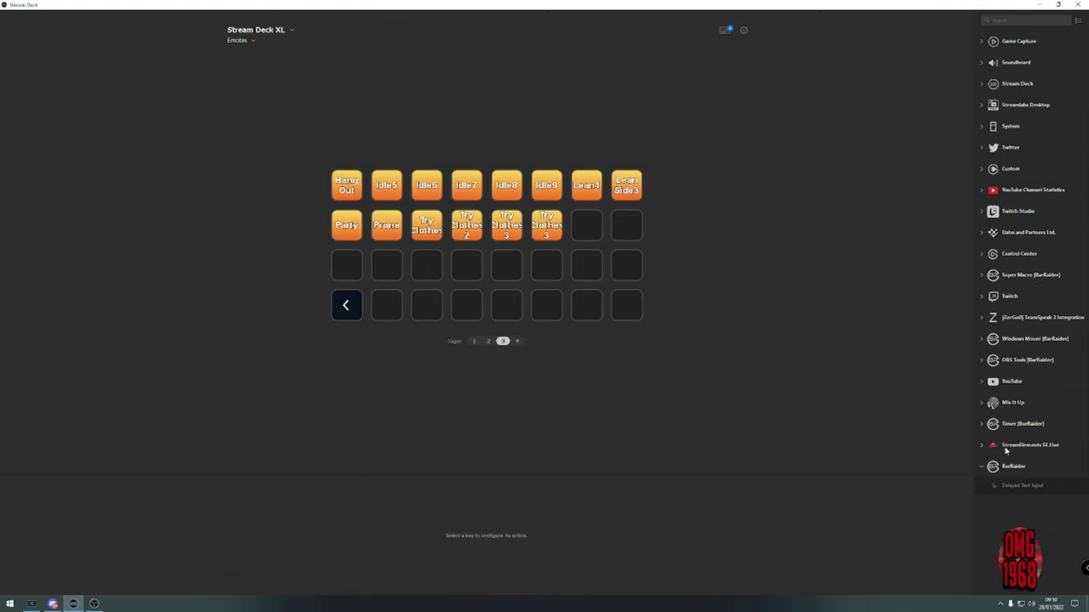
# - Append BarRaider Delayed Text Input and Super Macro (found via 'mac') to Try Clothes 3's steps
pyautogui.click(982, 468)
pyautogui.click(983, 468)
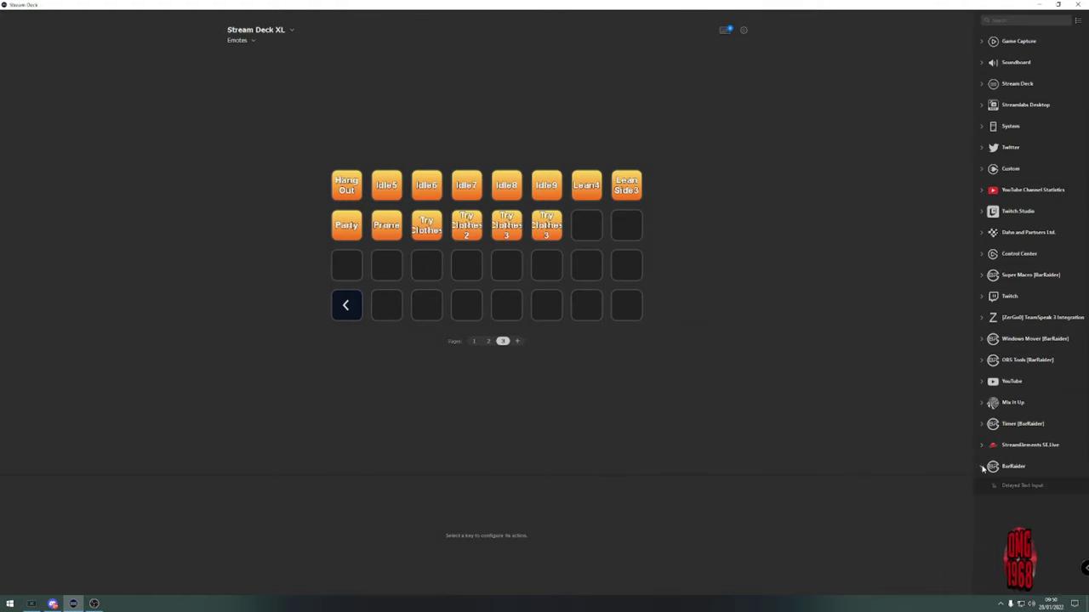
pyautogui.doubleClick(547, 227)
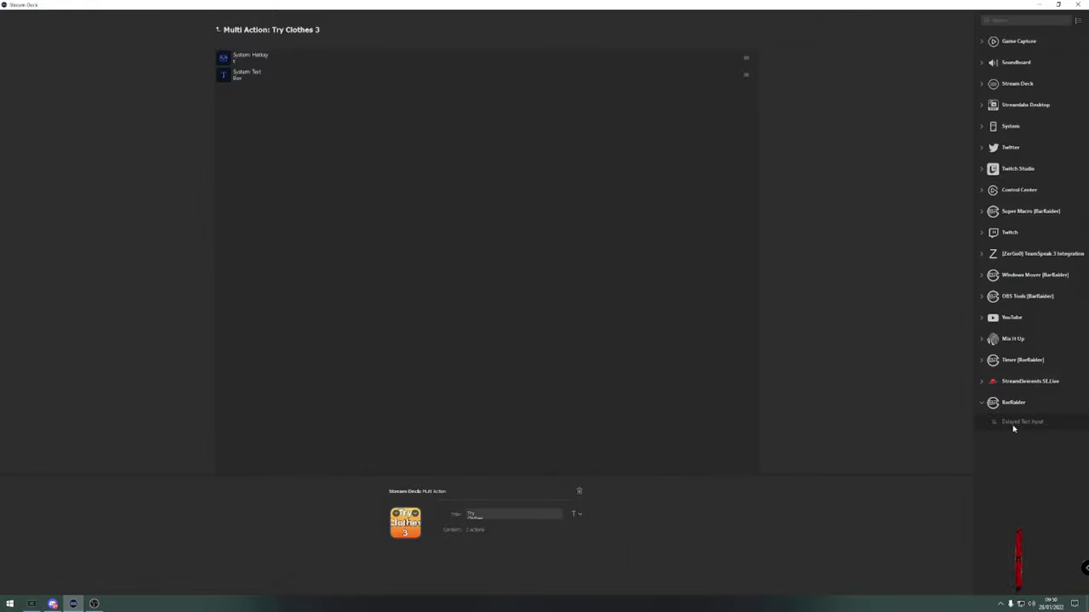
pyautogui.moveTo(1013, 428); pyautogui.dragTo(266, 157)
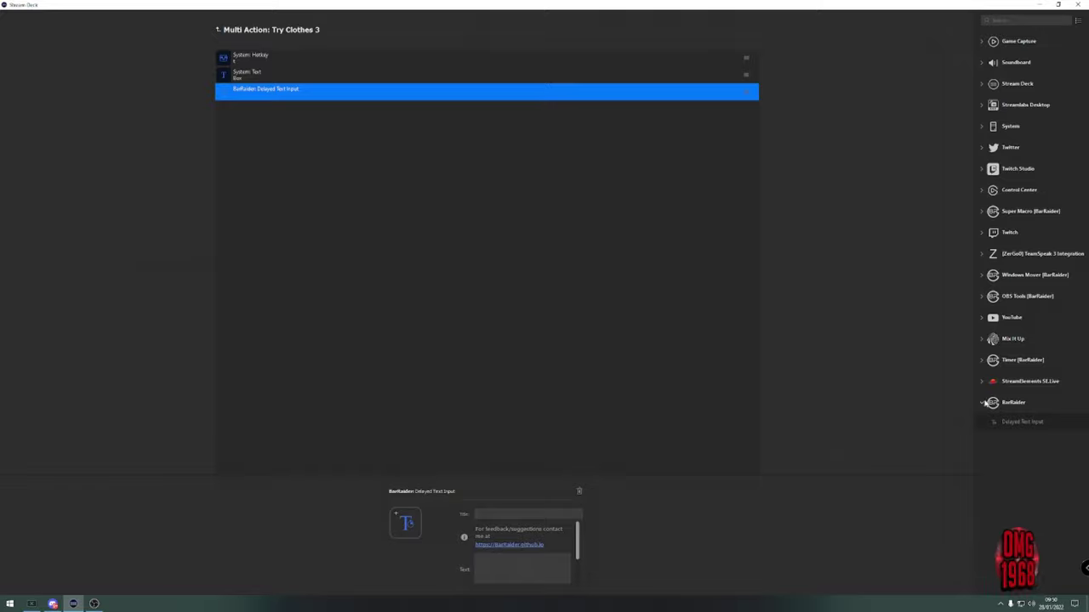
pyautogui.click(984, 403)
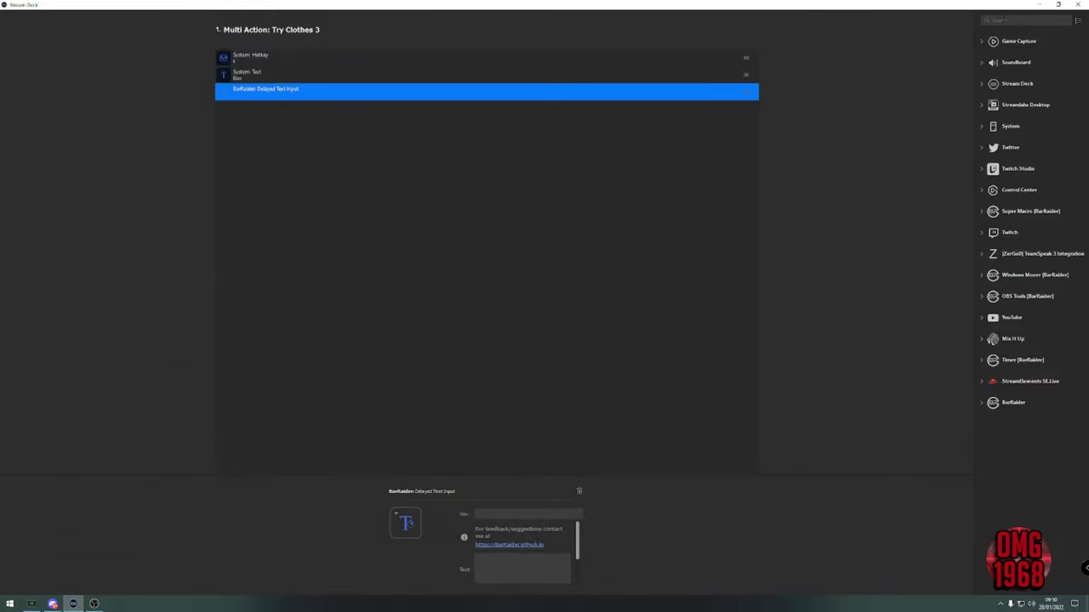
pyautogui.write('macro')
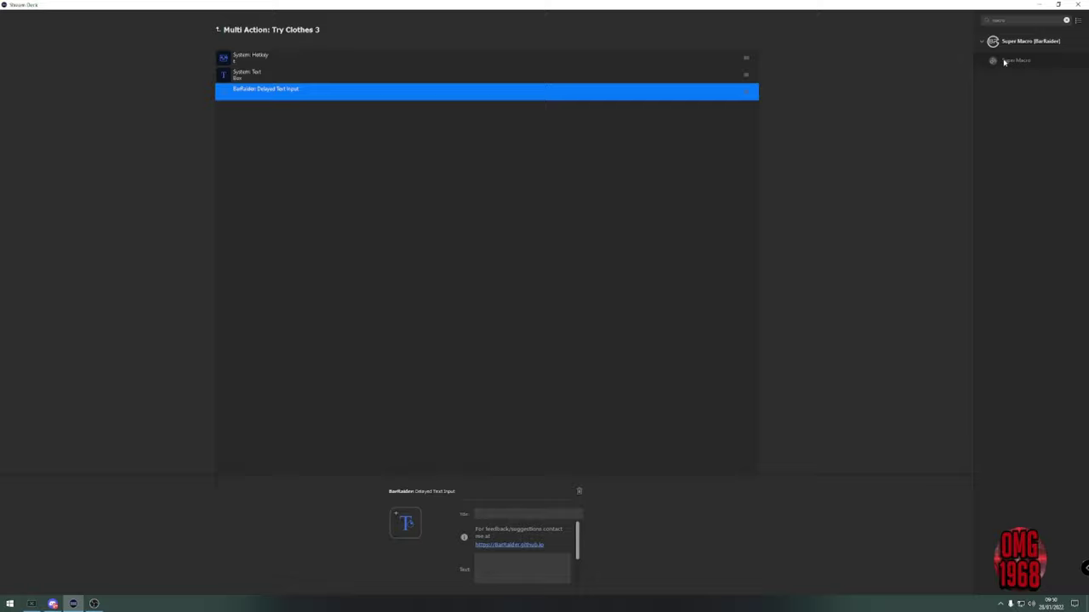
pyautogui.moveTo(1006, 61); pyautogui.dragTo(282, 157)
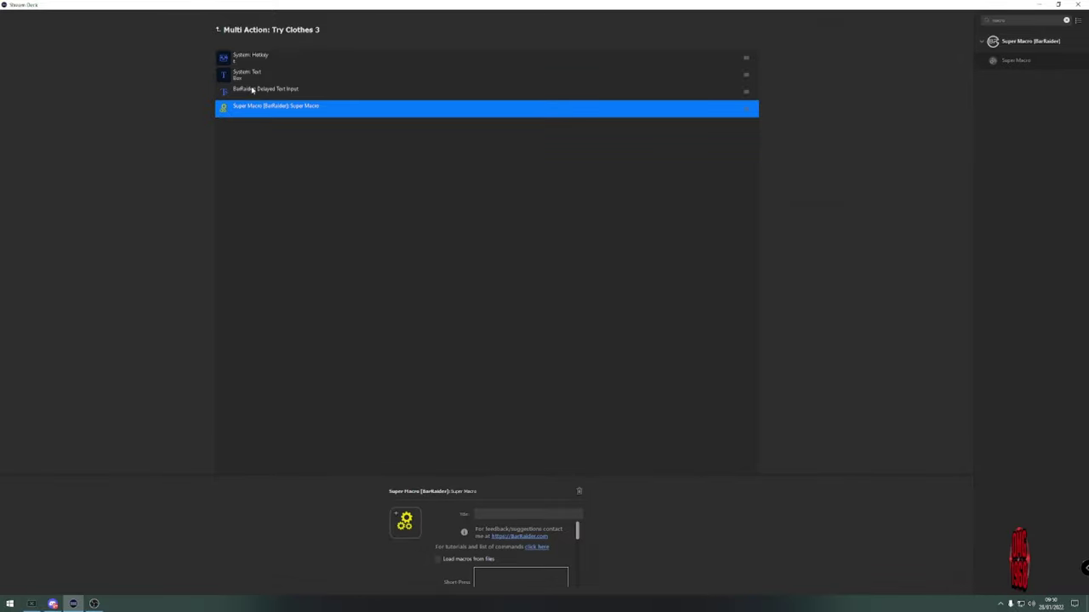
# - Drag Delayed Text Input and Super Macro above the System: Text step
pyautogui.moveTo(256, 89); pyautogui.dragTo(256, 71)
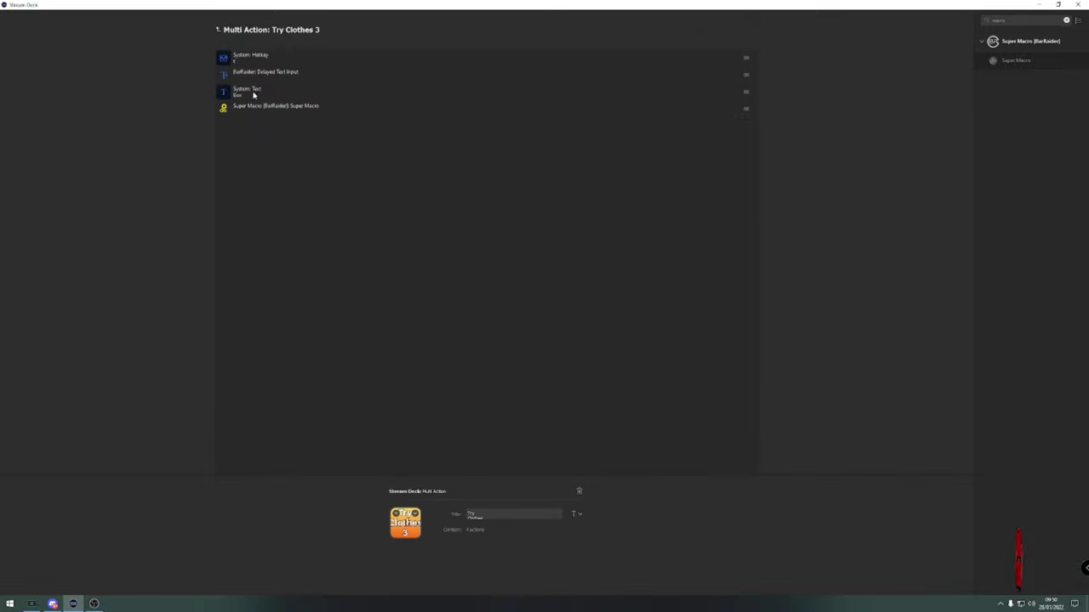
pyautogui.moveTo(252, 109); pyautogui.dragTo(261, 89)
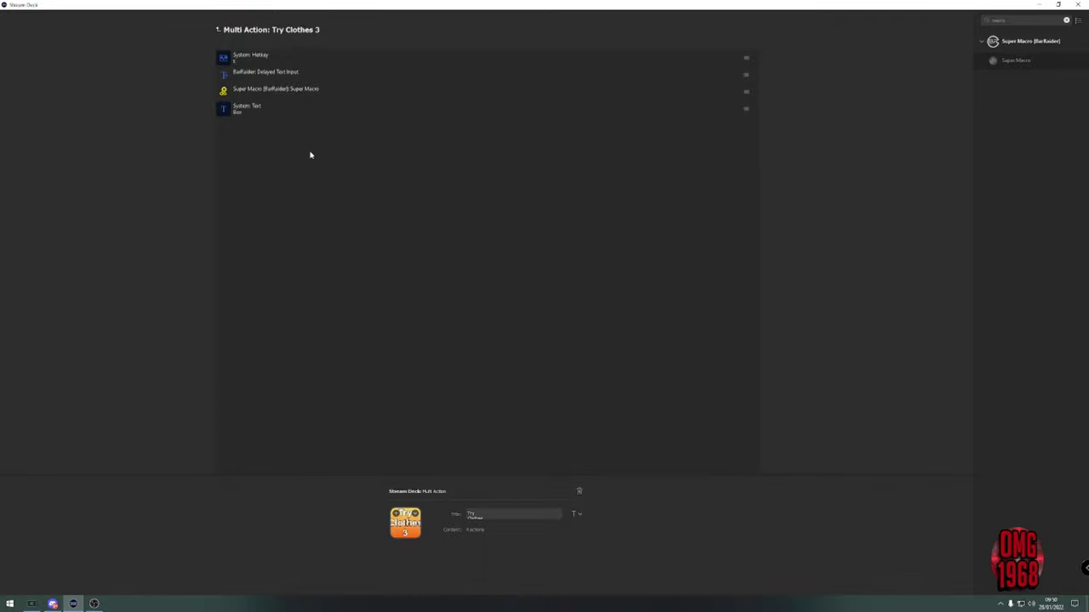
pyautogui.click(243, 112)
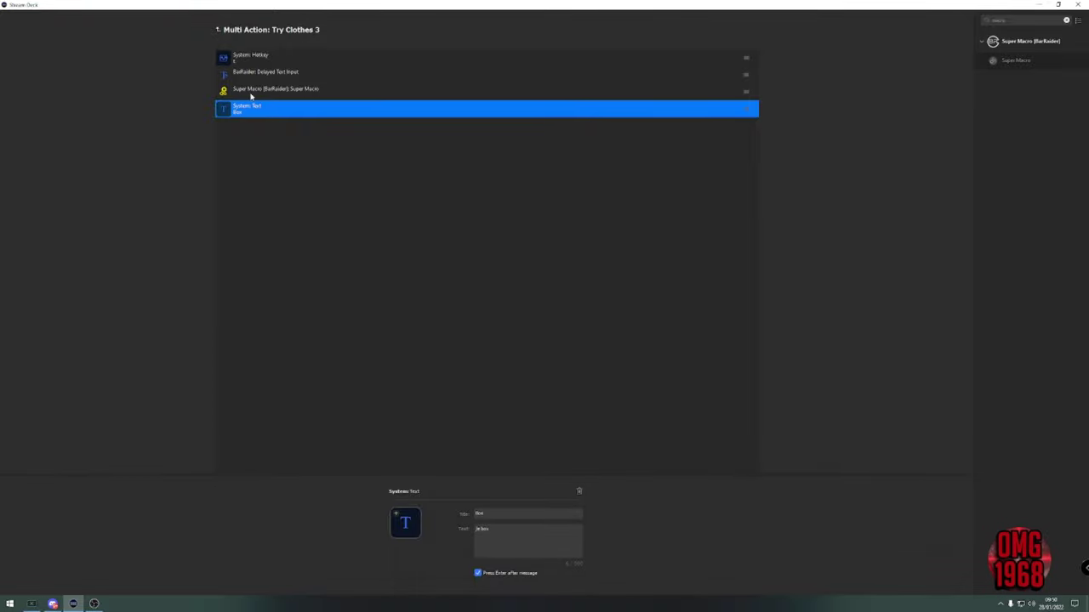
# - Review the settings of the Delayed Text Input, Super Macro and System: Text steps
pyautogui.click(252, 91)
pyautogui.click(247, 74)
pyautogui.click(254, 89)
pyautogui.click(253, 80)
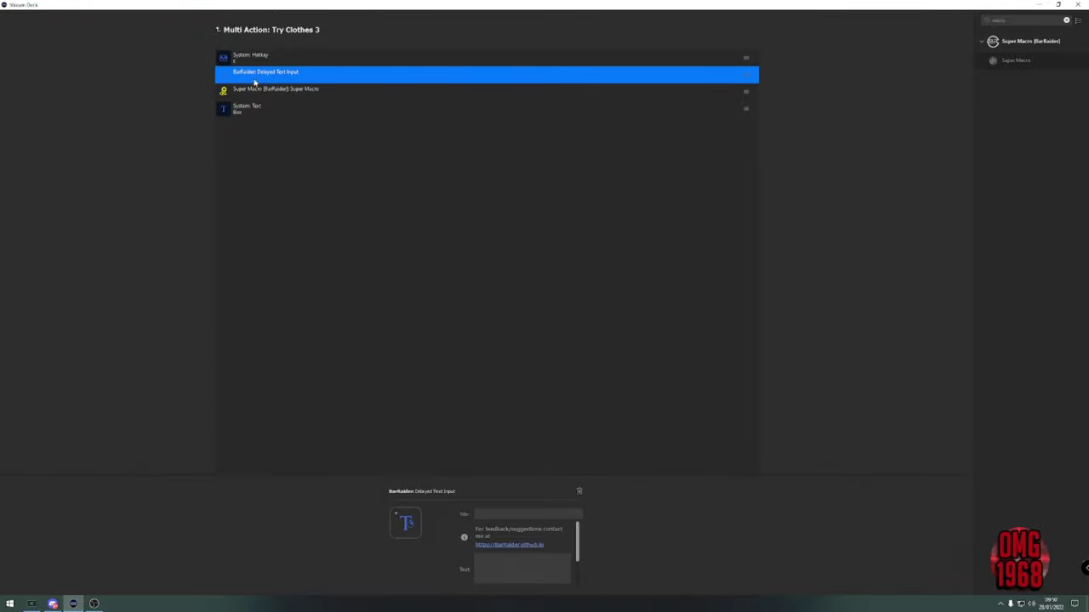
pyautogui.click(255, 91)
pyautogui.click(255, 75)
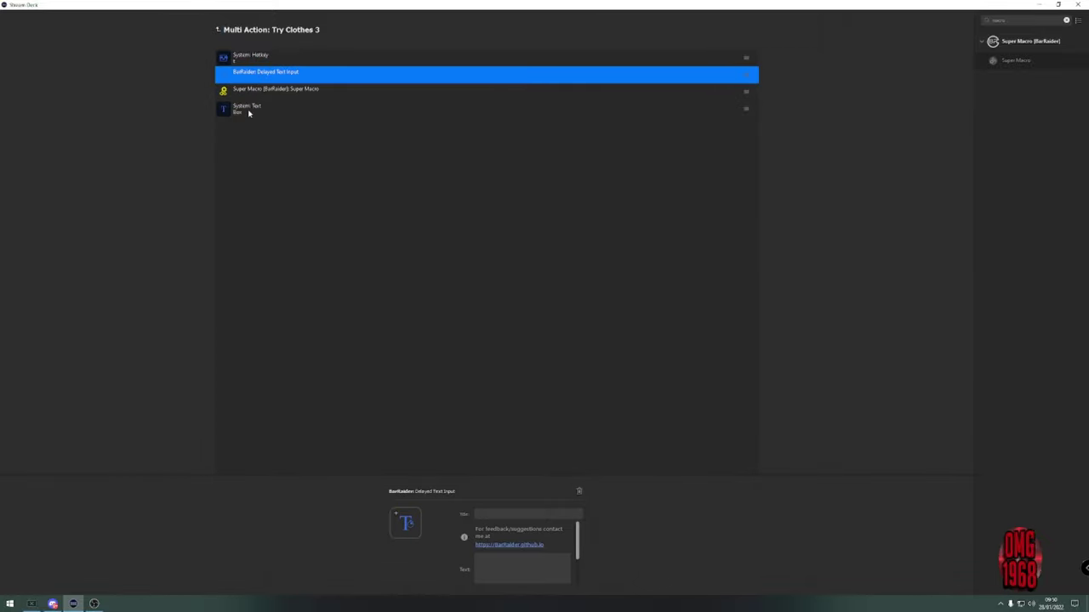
pyautogui.click(248, 113)
pyautogui.click(258, 91)
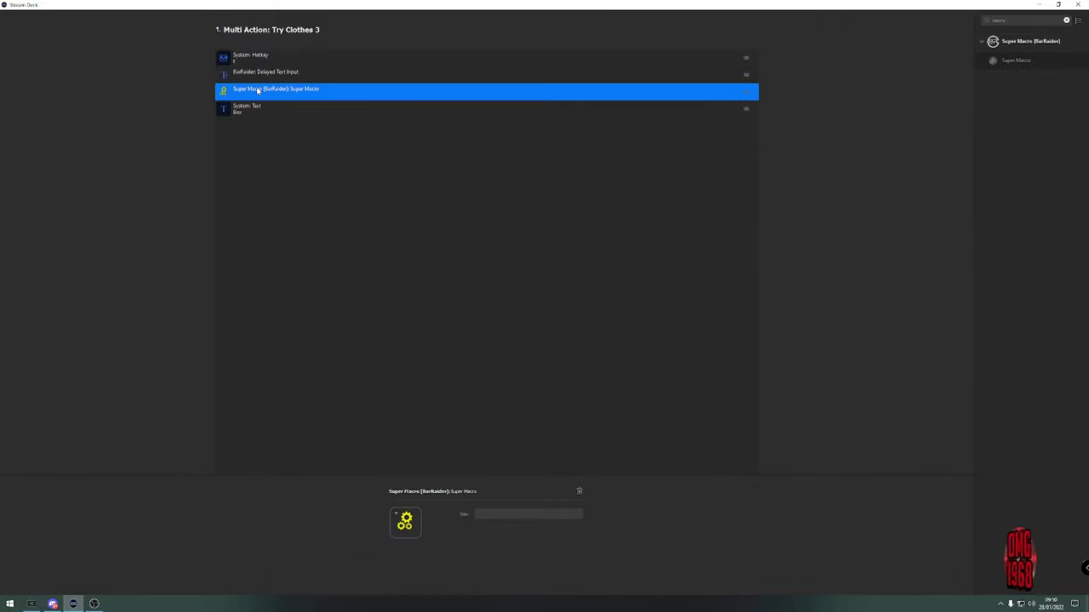
pyautogui.click(257, 73)
pyautogui.click(258, 91)
pyautogui.click(260, 73)
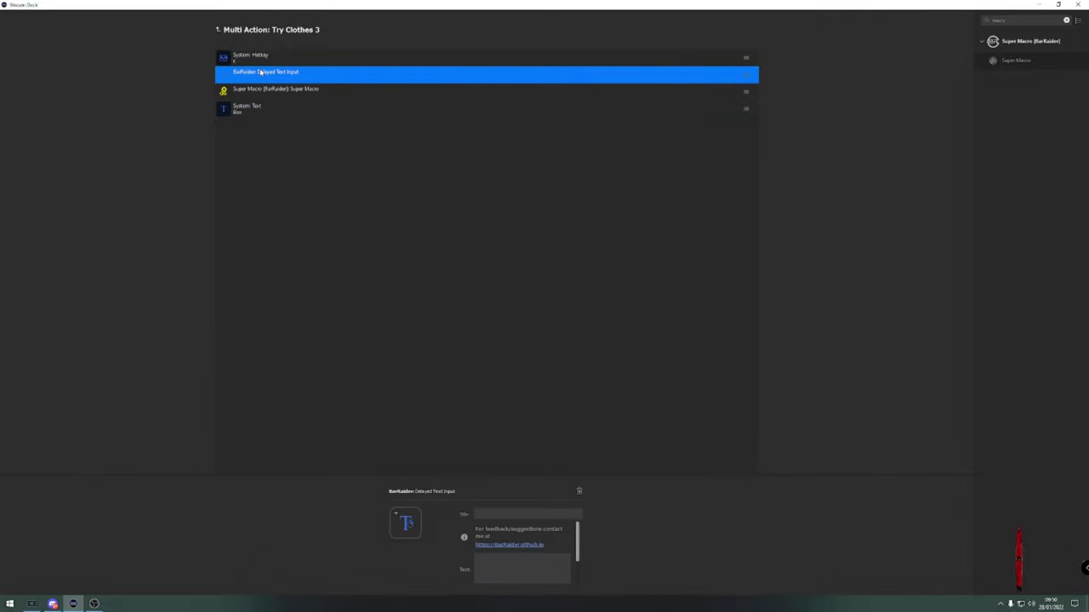
pyautogui.click(257, 92)
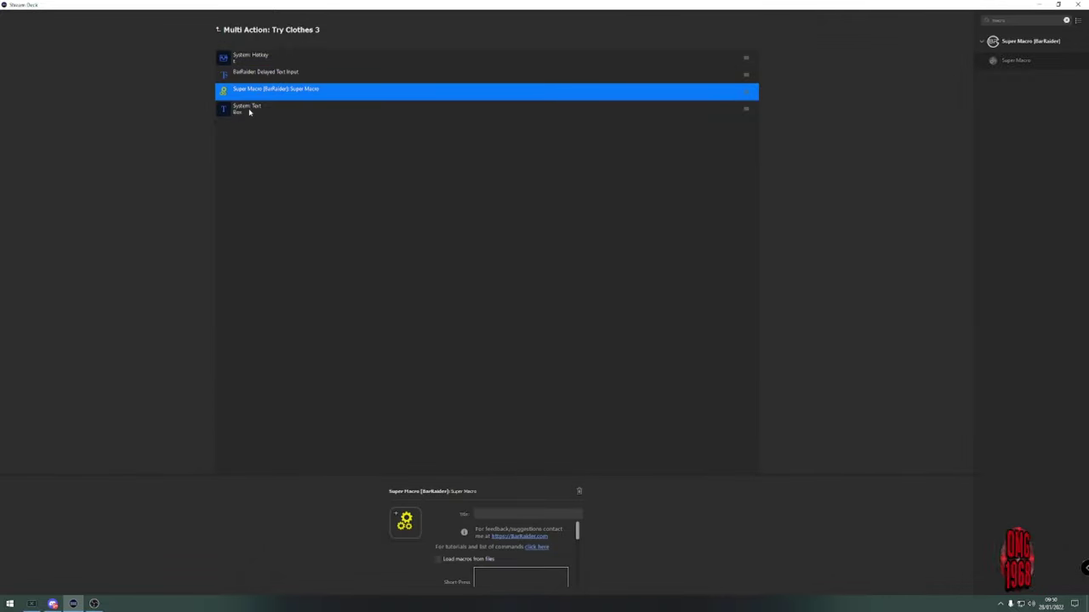
pyautogui.click(249, 112)
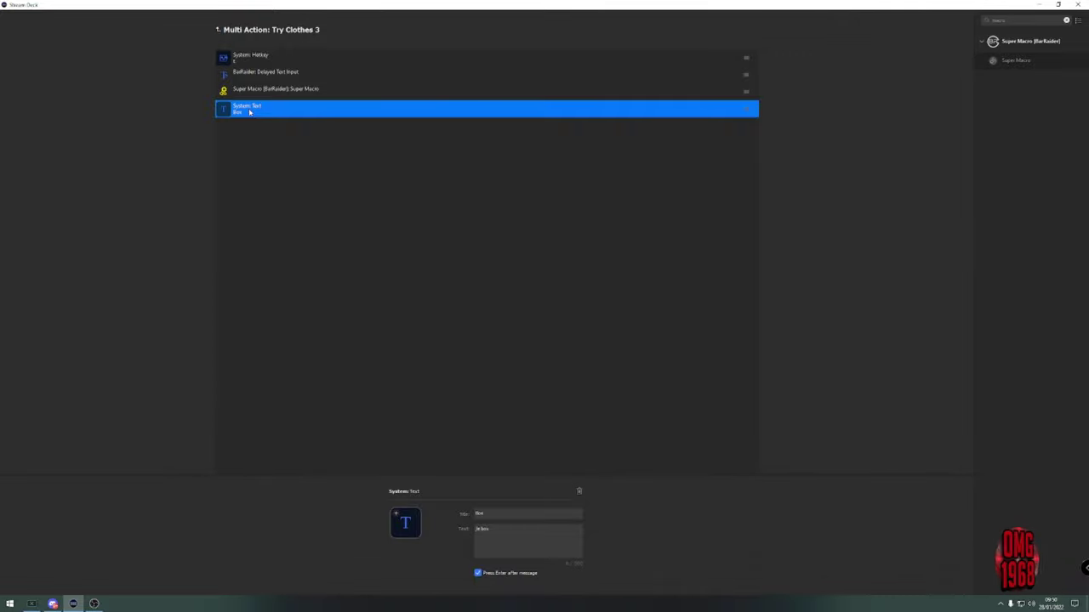
# - Copy the /e box emote text from System: Text into the Delayed Text Input's Text field
pyautogui.tripleClick(482, 529)
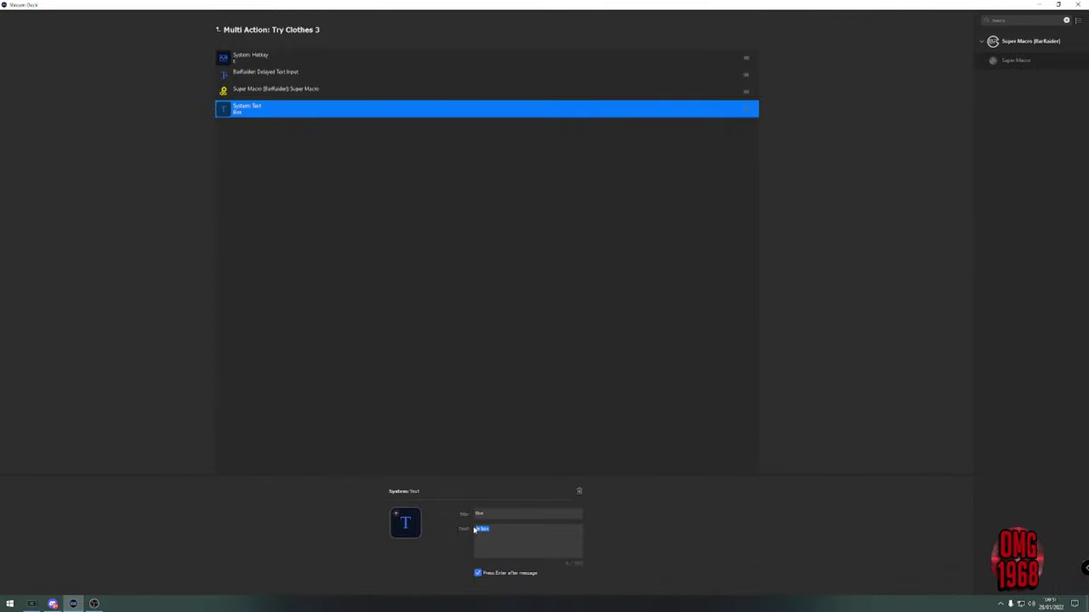
pyautogui.rightClick(481, 529)
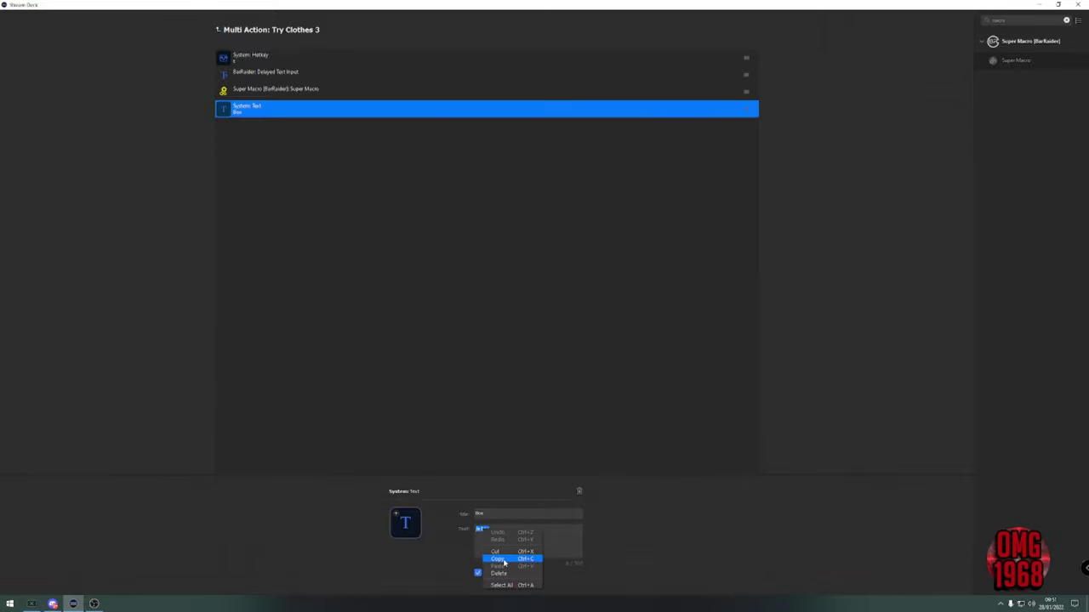
pyautogui.click(501, 558)
pyautogui.click(277, 75)
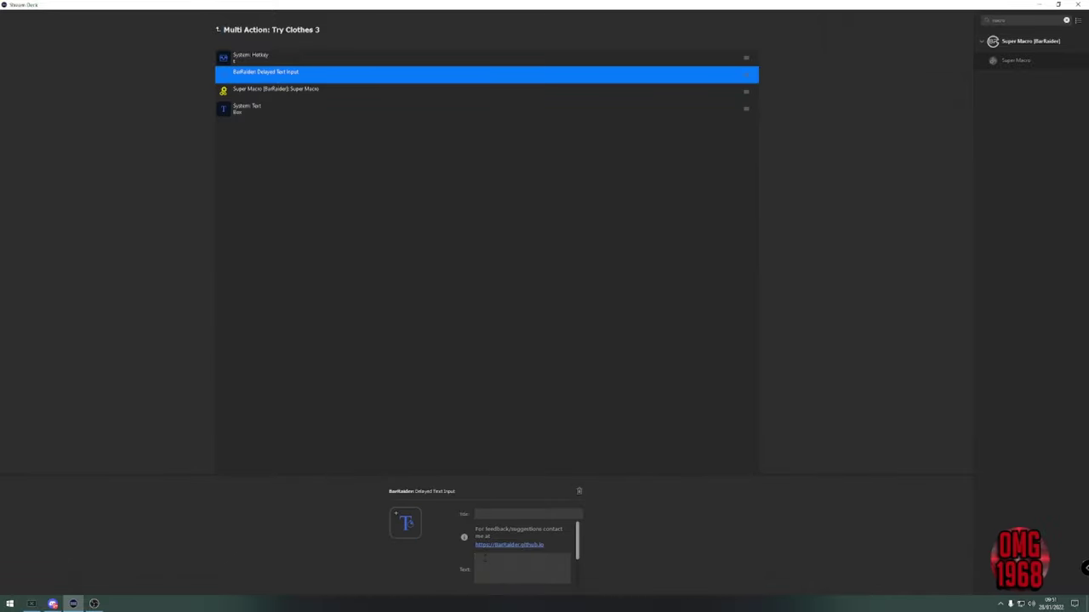
pyautogui.click(475, 557)
pyautogui.hotkey('ctrl', 'v')
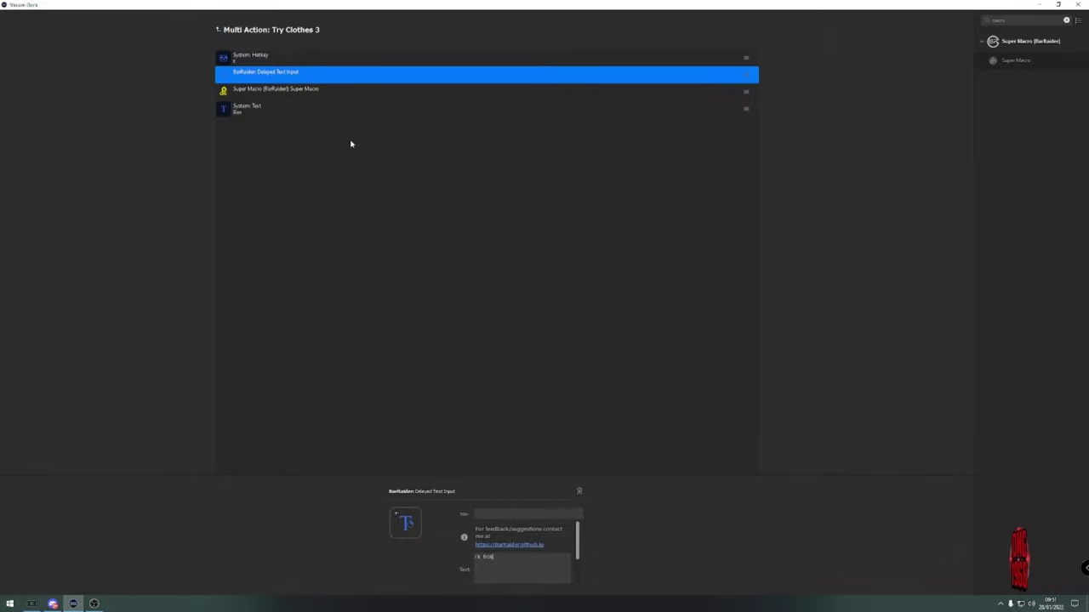
# - Capture {{Enter}} as Super Macro's short-press macro and go back to the Emotes grid
pyautogui.click(285, 91)
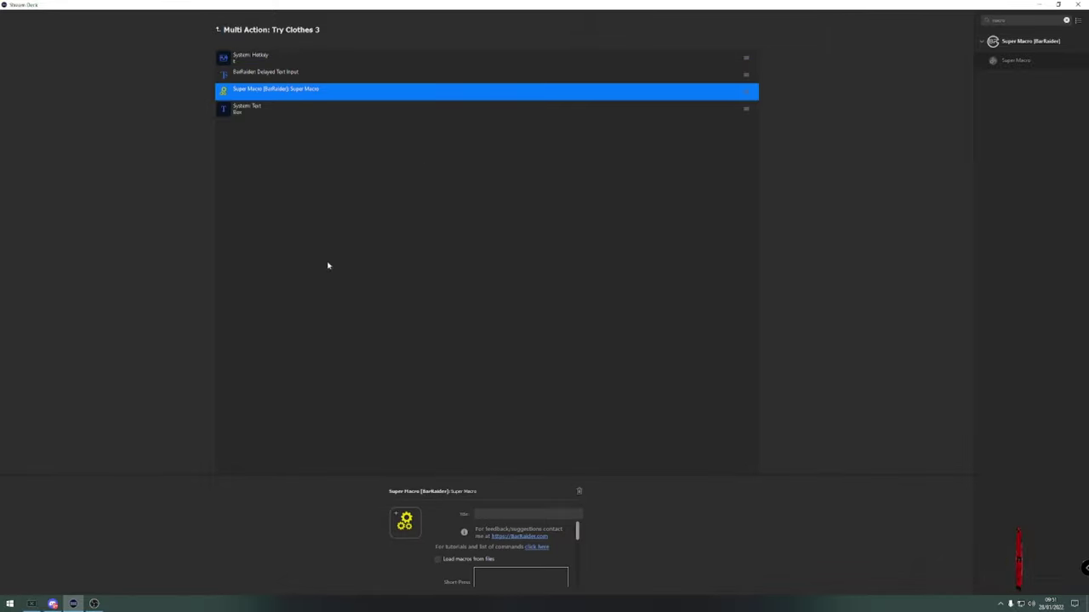
pyautogui.moveTo(577, 530)
pyautogui.mouseDown()
pyautogui.moveTo(577, 550)
pyautogui.moveTo(577, 537)
pyautogui.mouseUp()
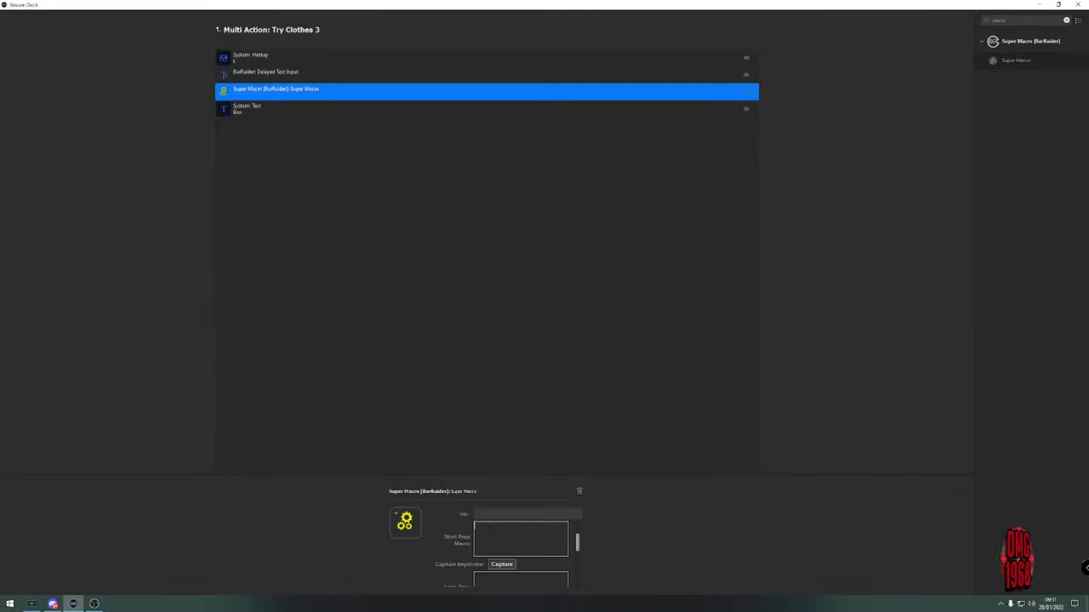
pyautogui.click(500, 565)
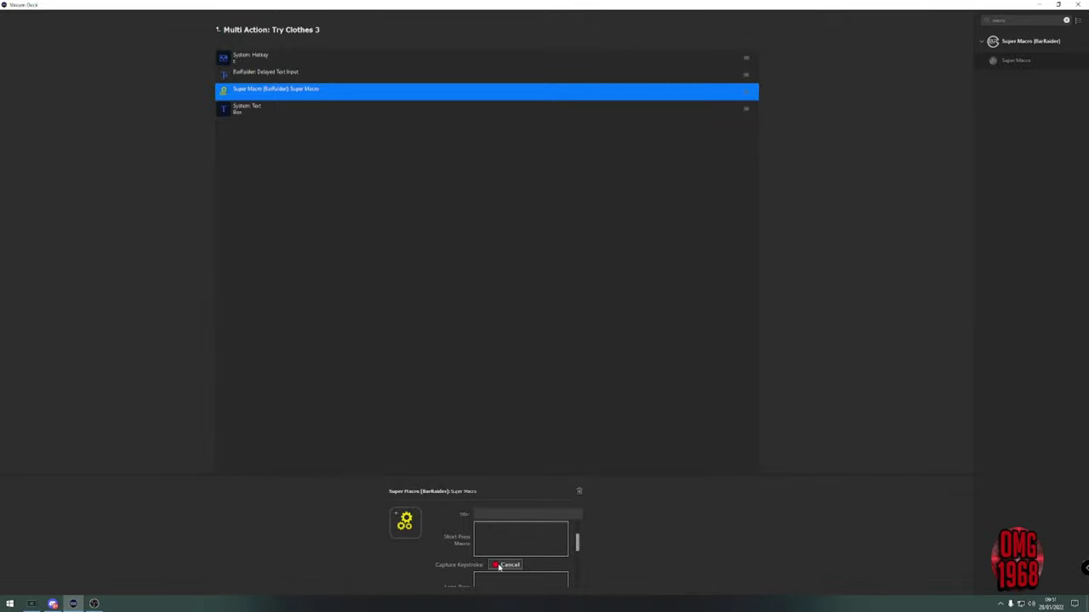
pyautogui.press('Return')
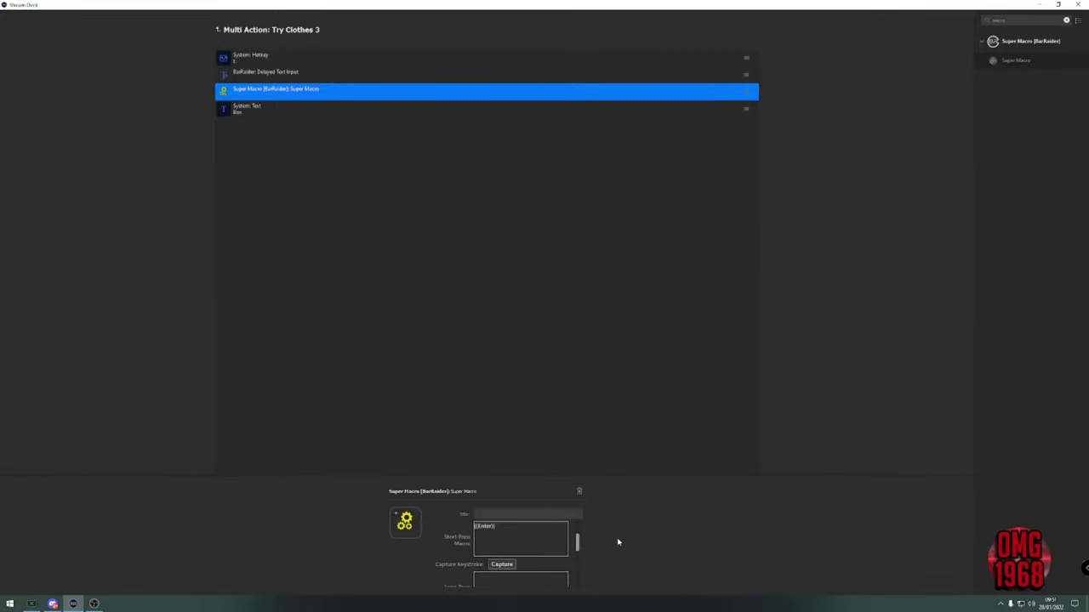
pyautogui.click(218, 29)
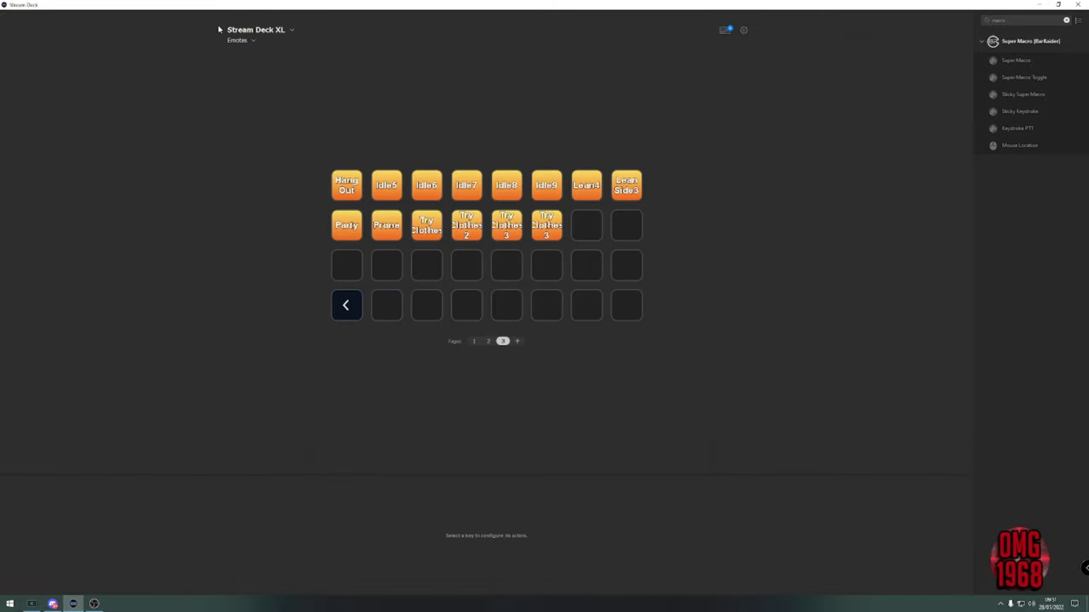
# - Copy the second Try Clothes 3 key and paste it into the empty slot next to it
pyautogui.click(548, 231)
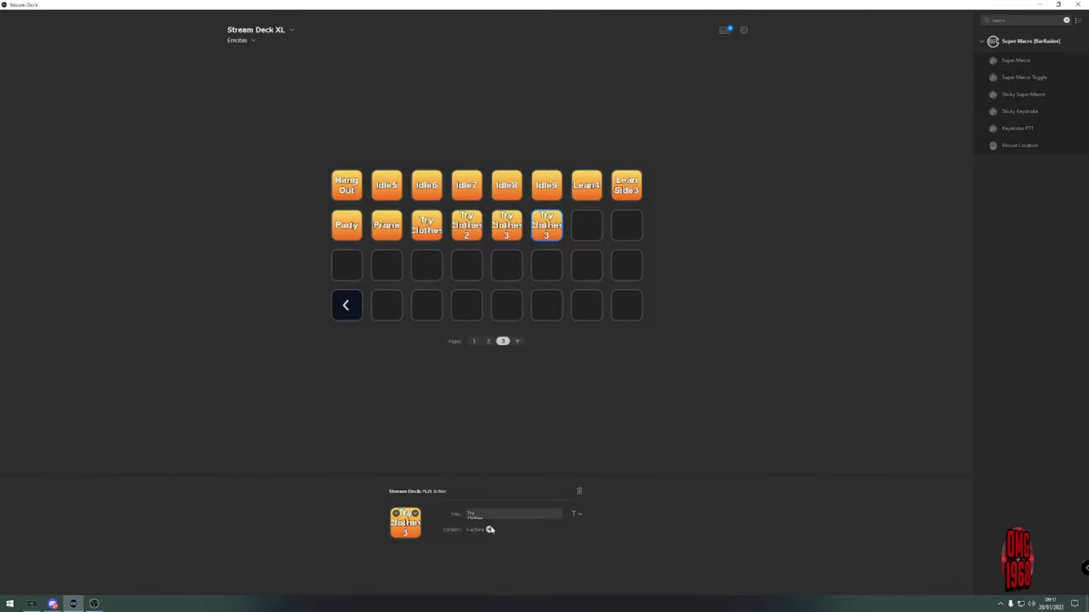
pyautogui.rightClick(555, 231)
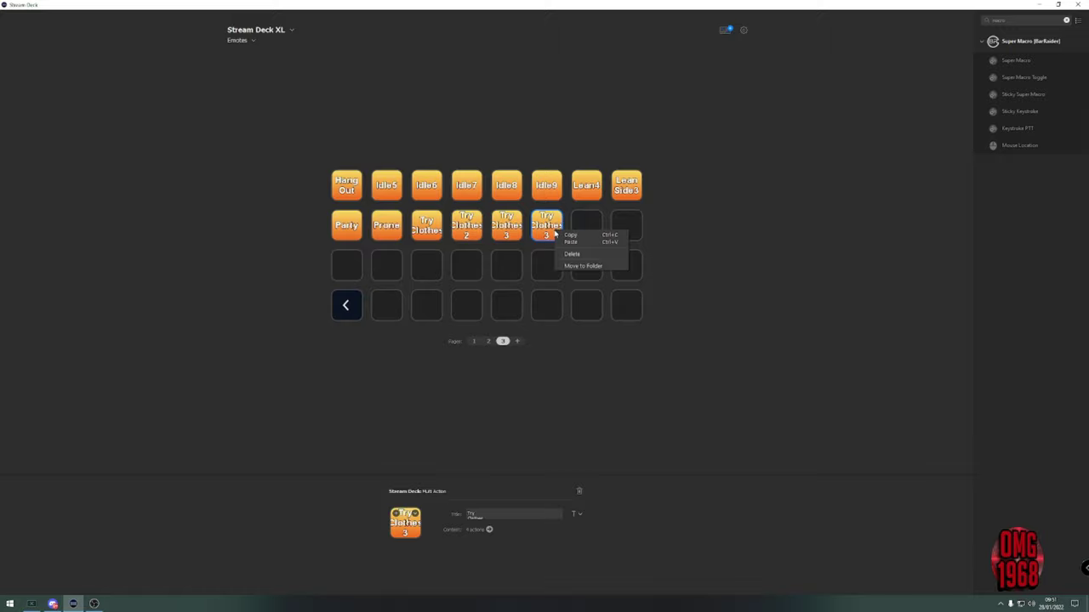
pyautogui.click(578, 233)
pyautogui.click(585, 228)
pyautogui.rightClick(582, 229)
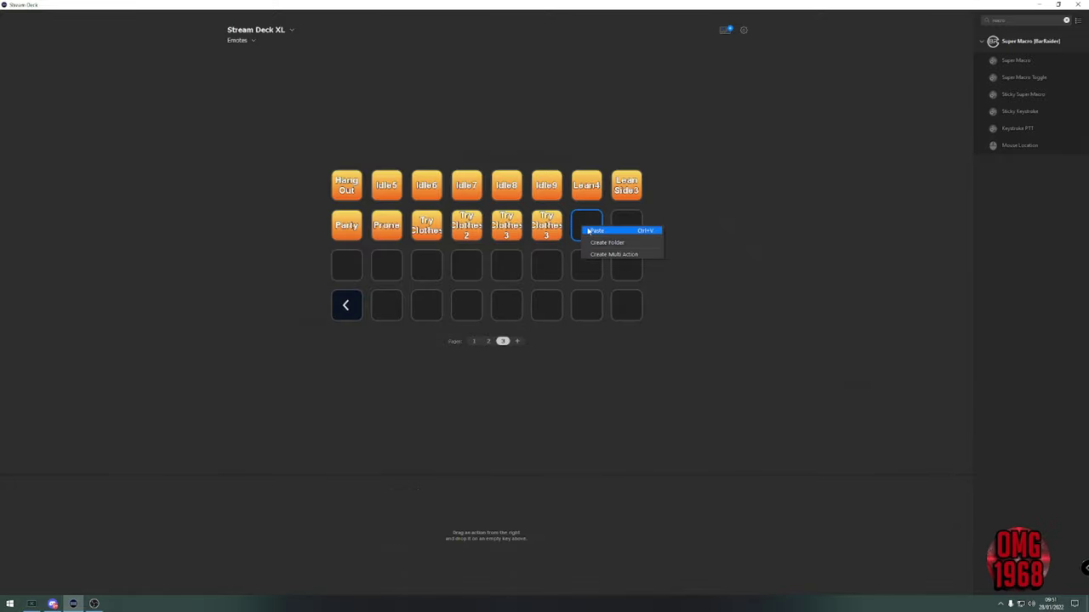
pyautogui.click(587, 231)
# - Verify the pasted key's Delayed Text Input and System: Text steps, then return to the grid
pyautogui.doubleClick(585, 226)
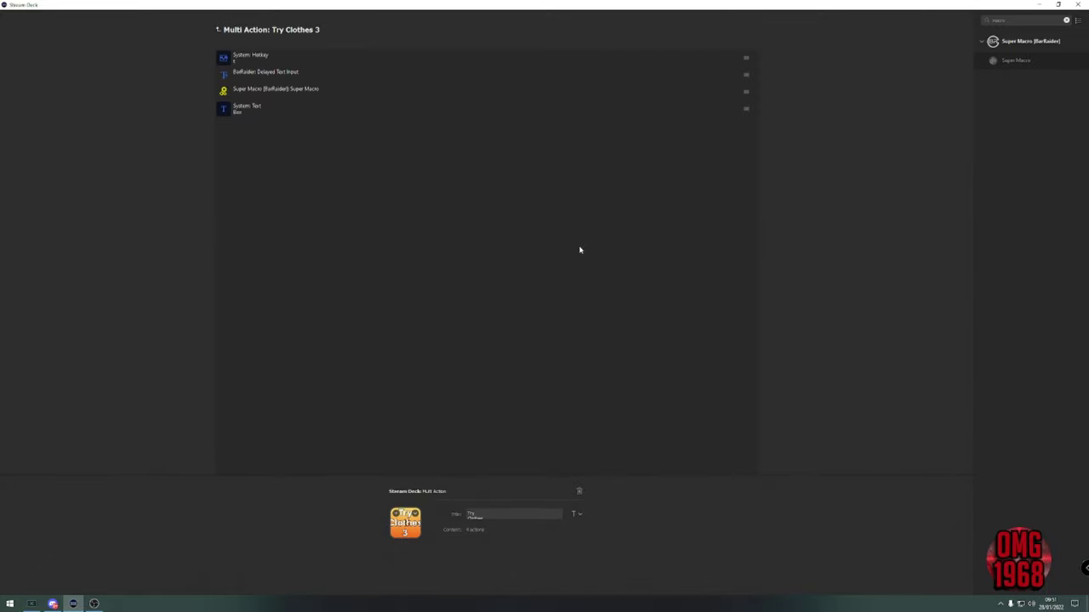
pyautogui.click(254, 78)
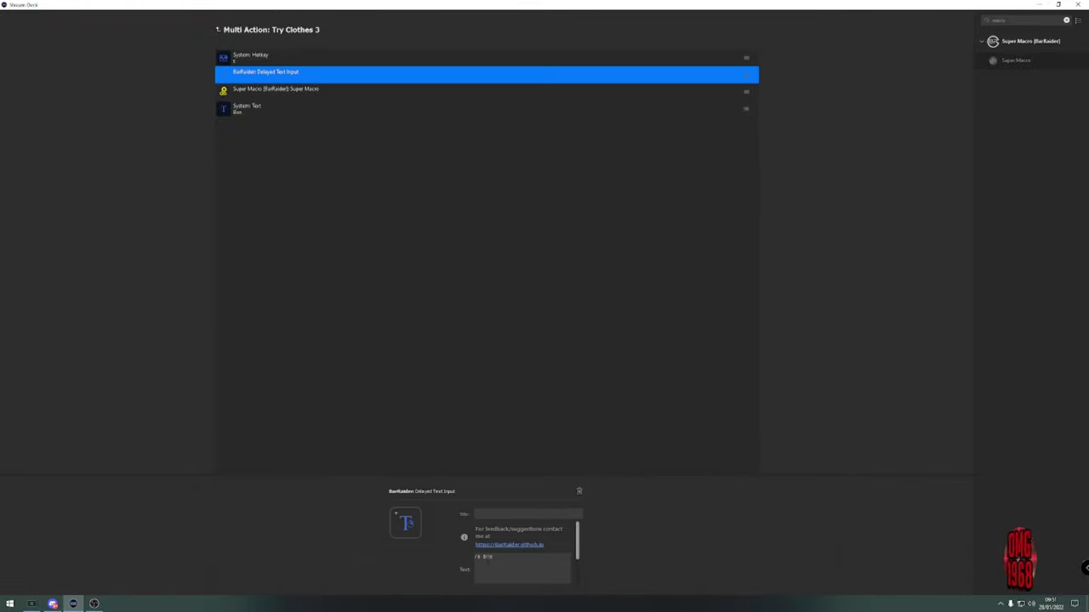
pyautogui.click(257, 109)
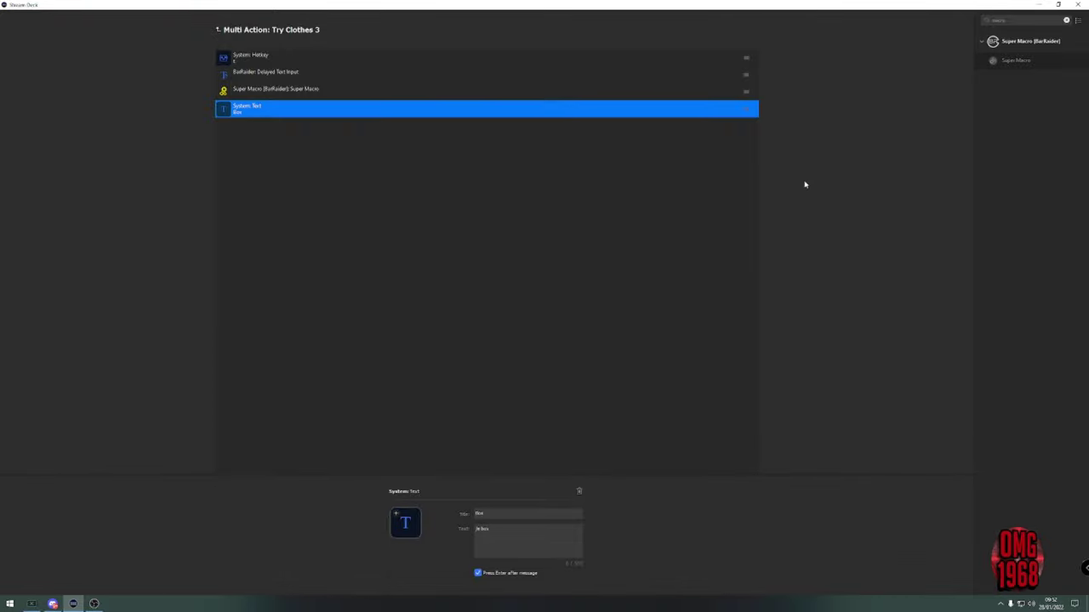
pyautogui.click(218, 30)
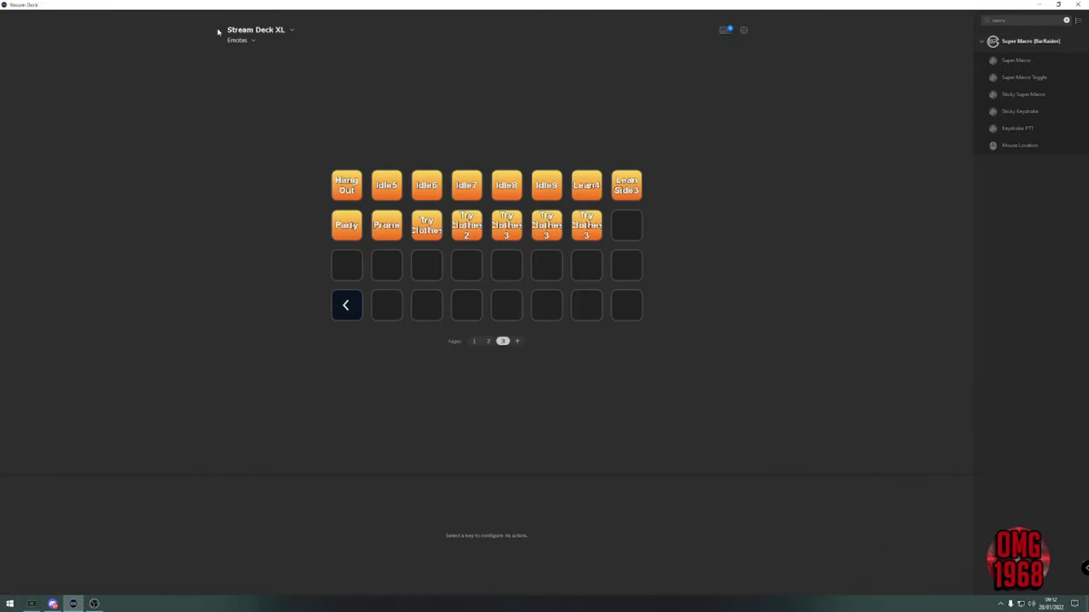
# - Open the Store and browse Plugins, Icons, Music and Sound Effects, ending on Plugins
pyautogui.click(725, 31)
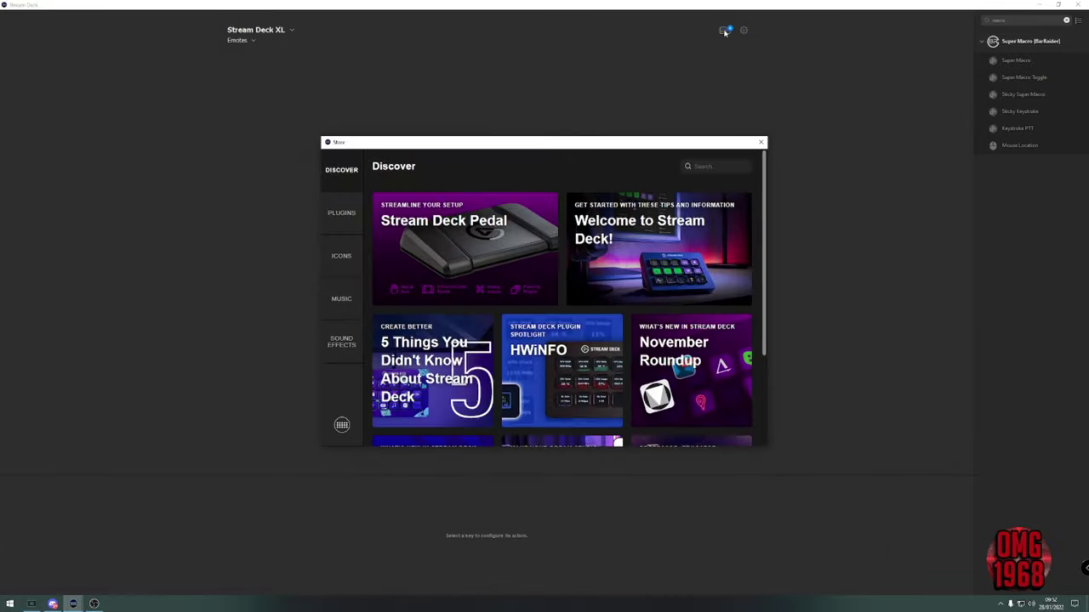
pyautogui.click(342, 214)
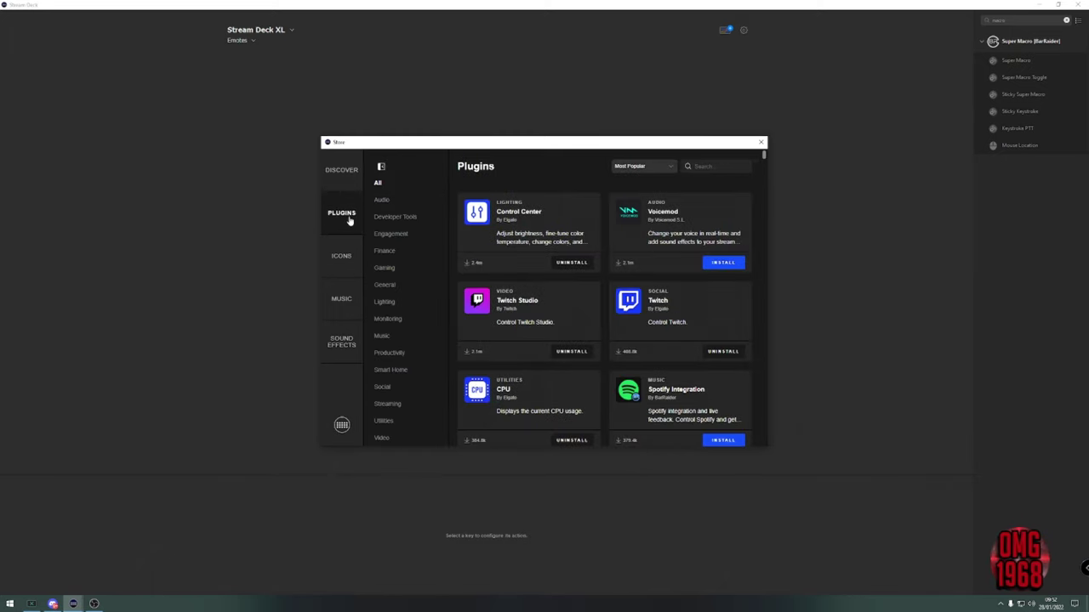
pyautogui.click(344, 257)
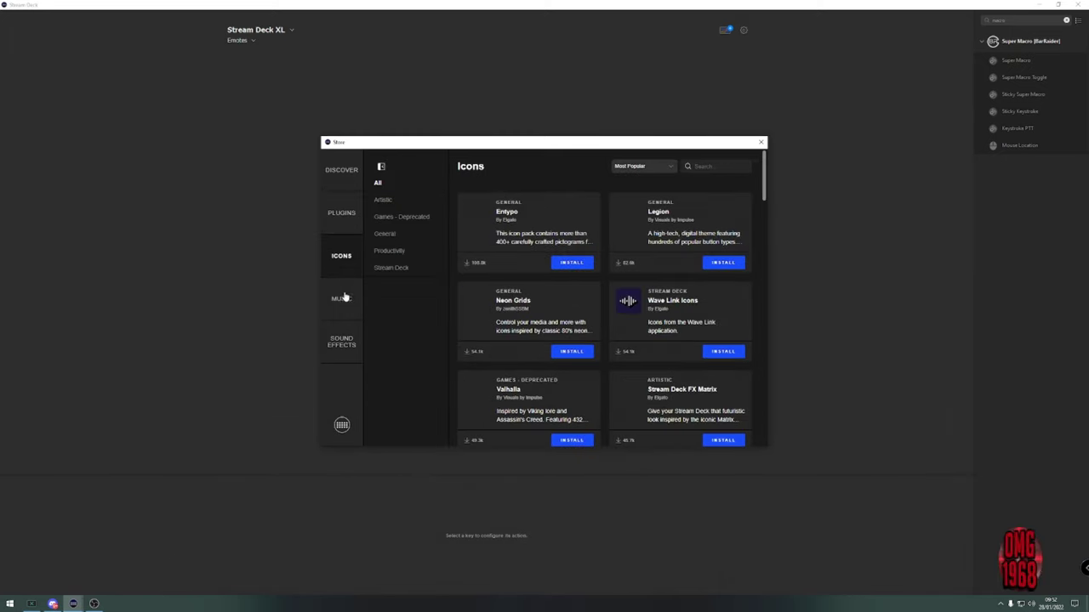
pyautogui.click(342, 299)
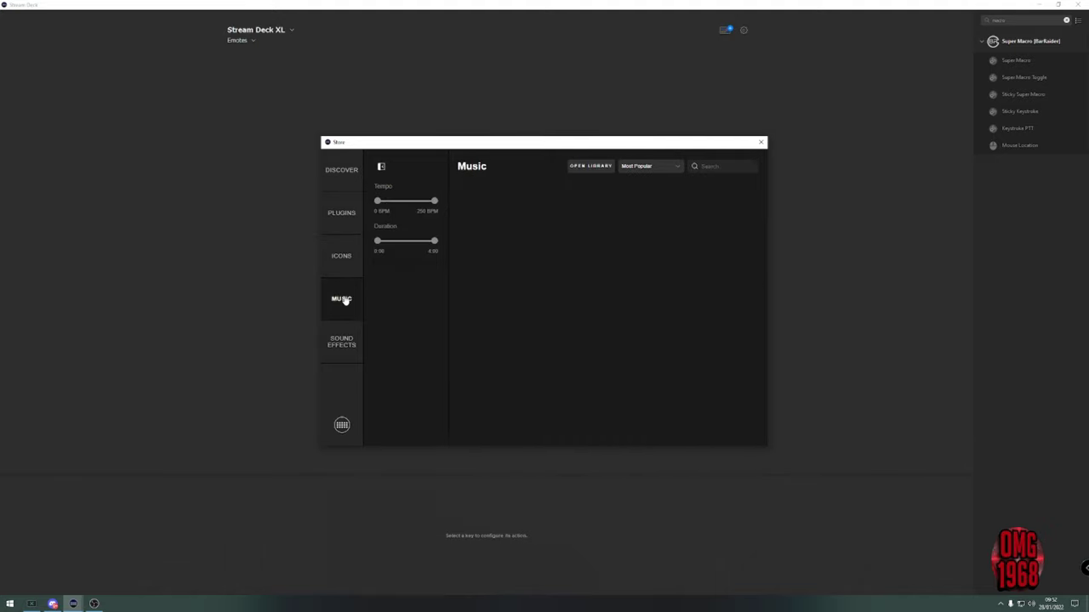
pyautogui.click(343, 344)
pyautogui.click(344, 300)
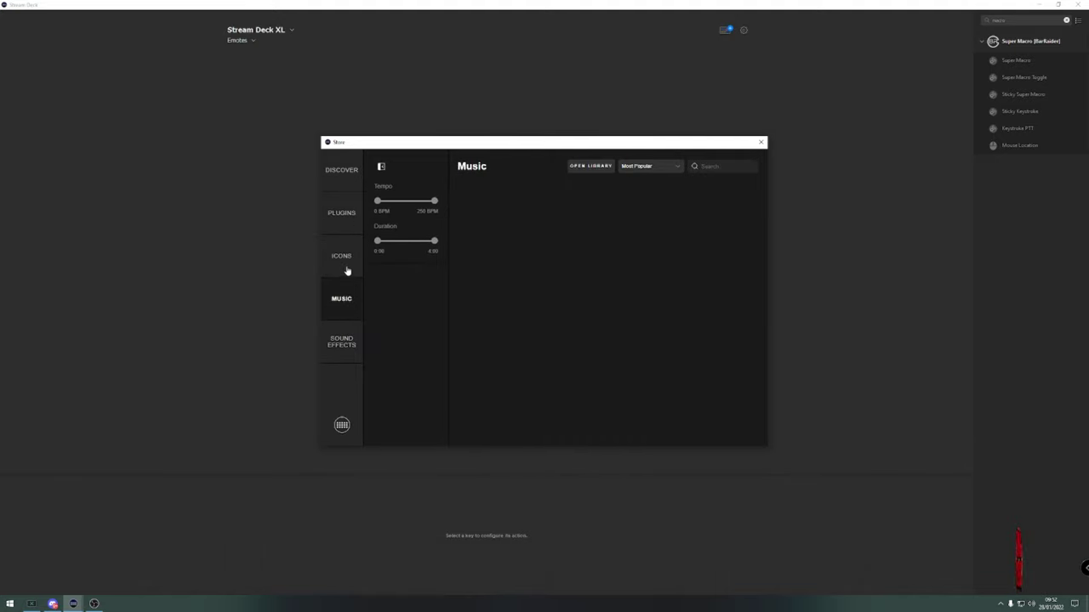
pyautogui.click(346, 258)
pyautogui.click(343, 216)
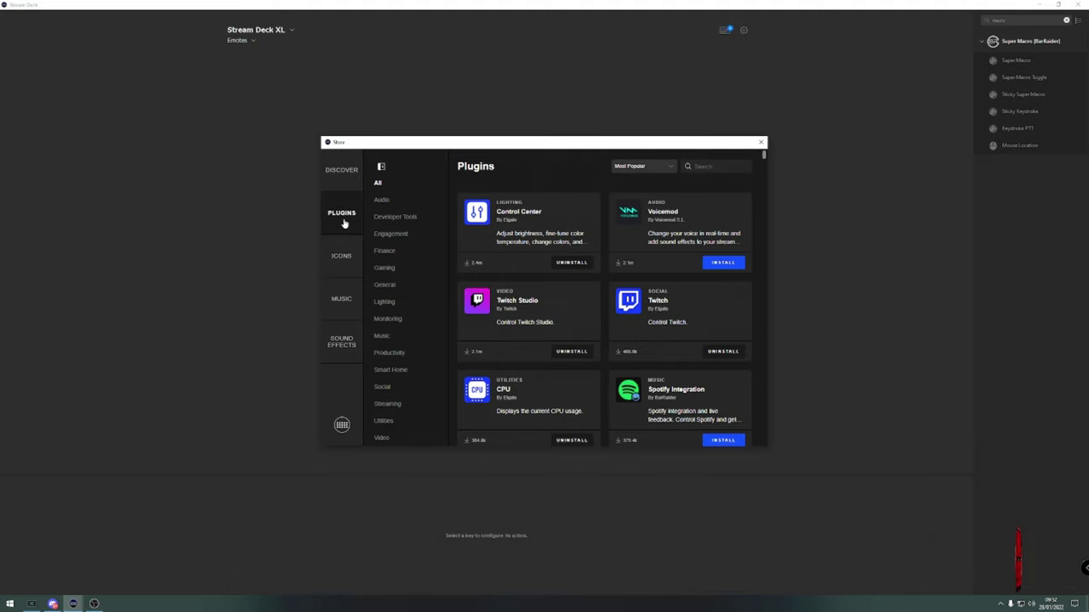